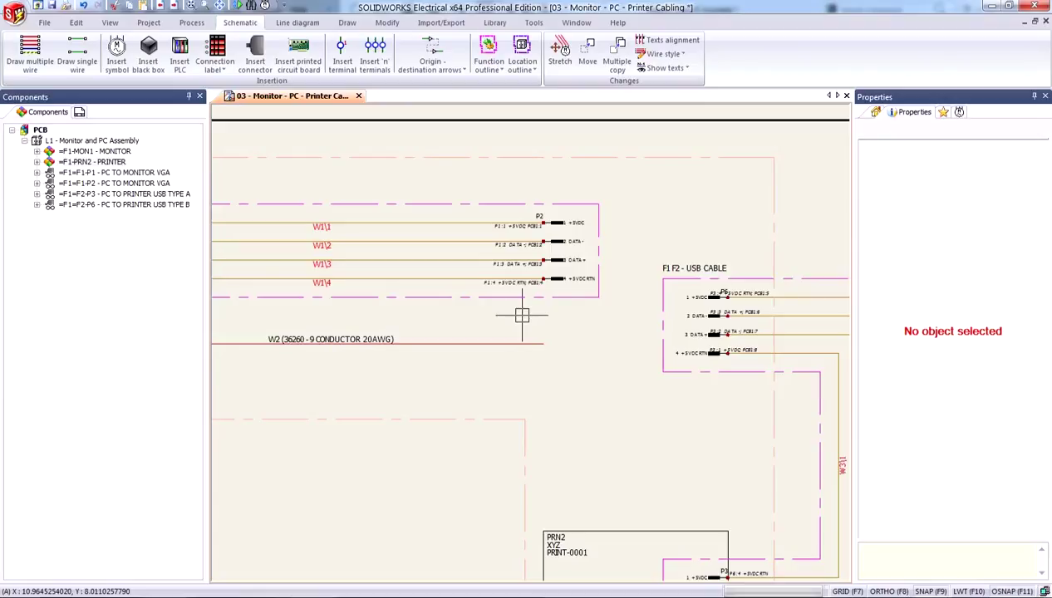
- Start a new printed circuit board from the design file main board_Vol.emn in the PCB folder
{"action": "left_click", "coordinate": [297, 65]}
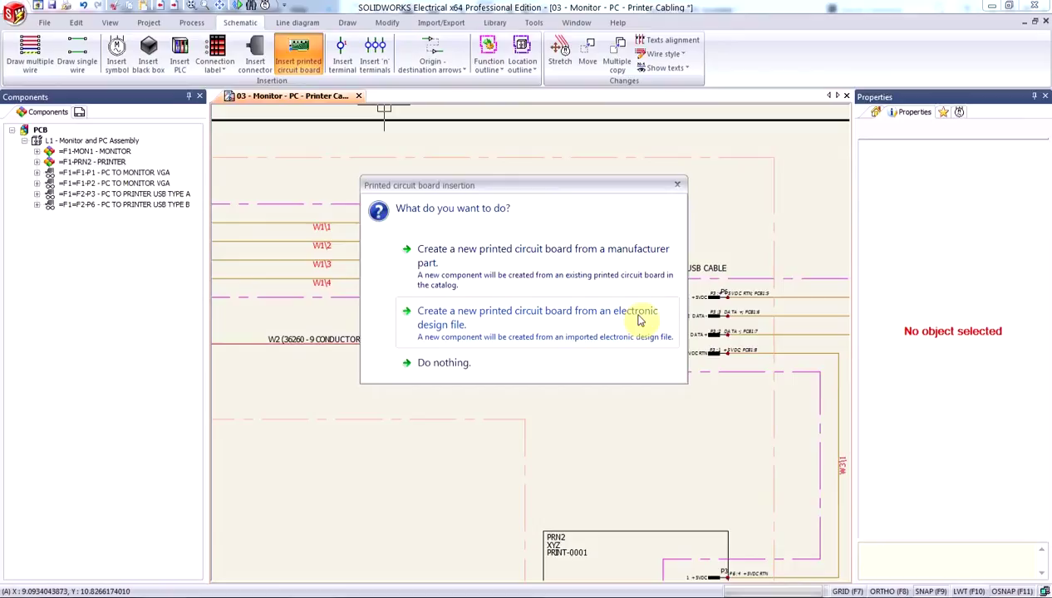
{"action": "left_click", "coordinate": [513, 322]}
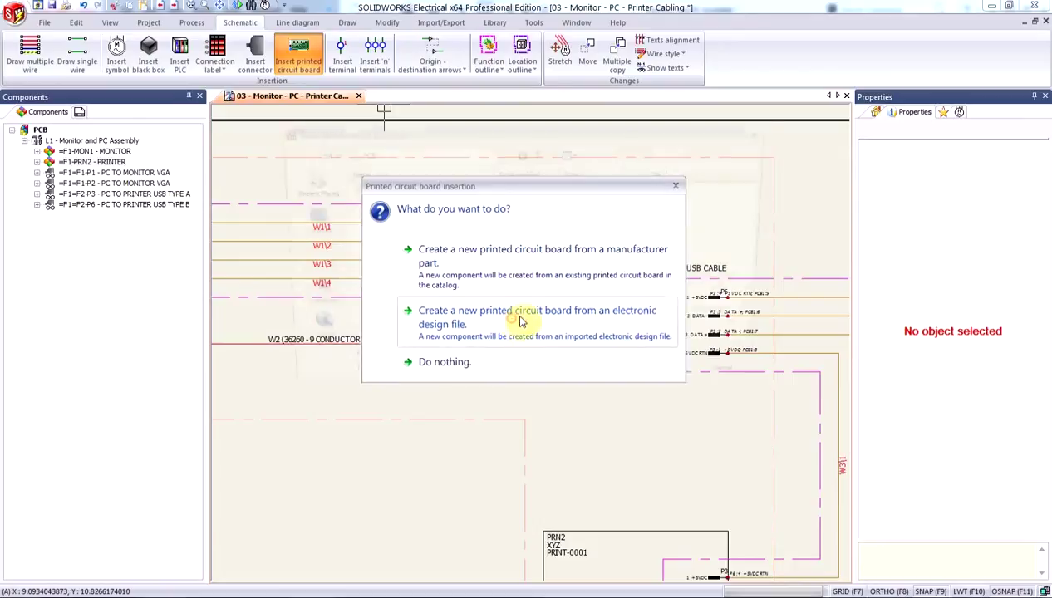
{"action": "left_click", "coordinate": [382, 201]}
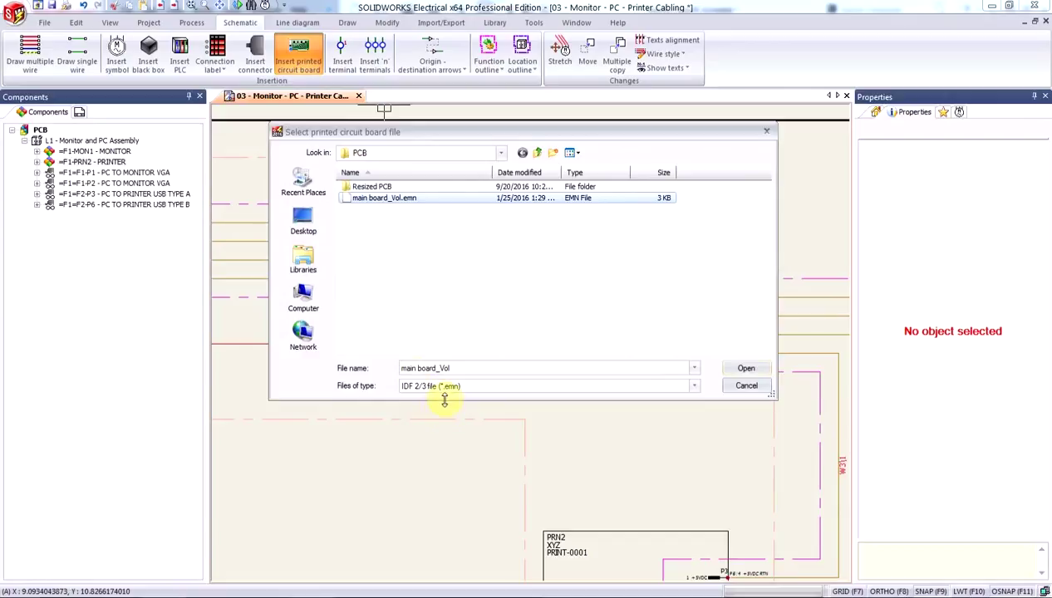
{"action": "double_click", "coordinate": [400, 204]}
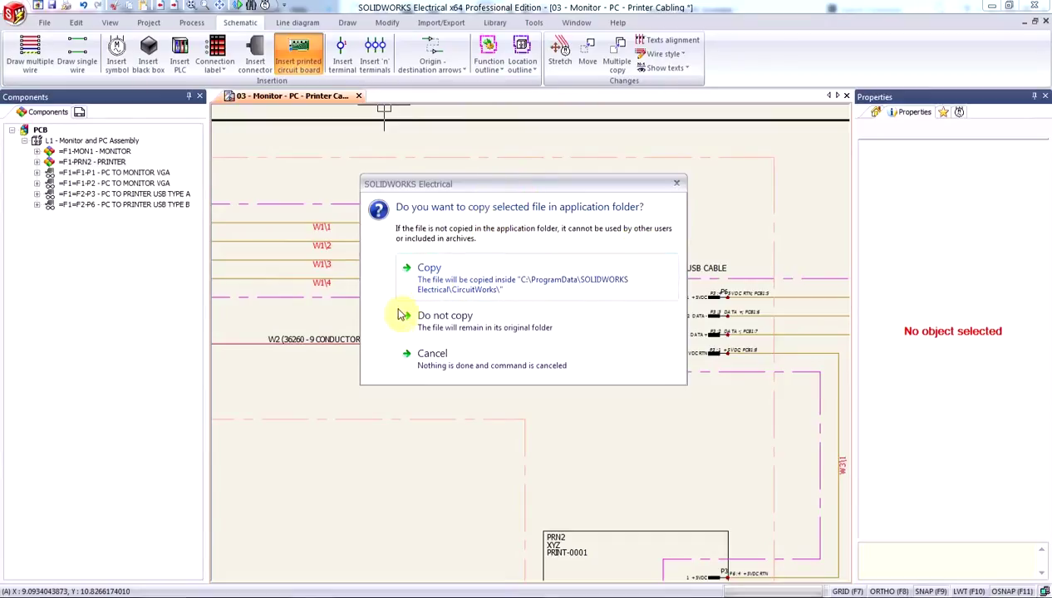
- Leave main board_Vol.emn in its folder and create component PCB1 with root PCB
{"action": "left_click", "coordinate": [521, 323]}
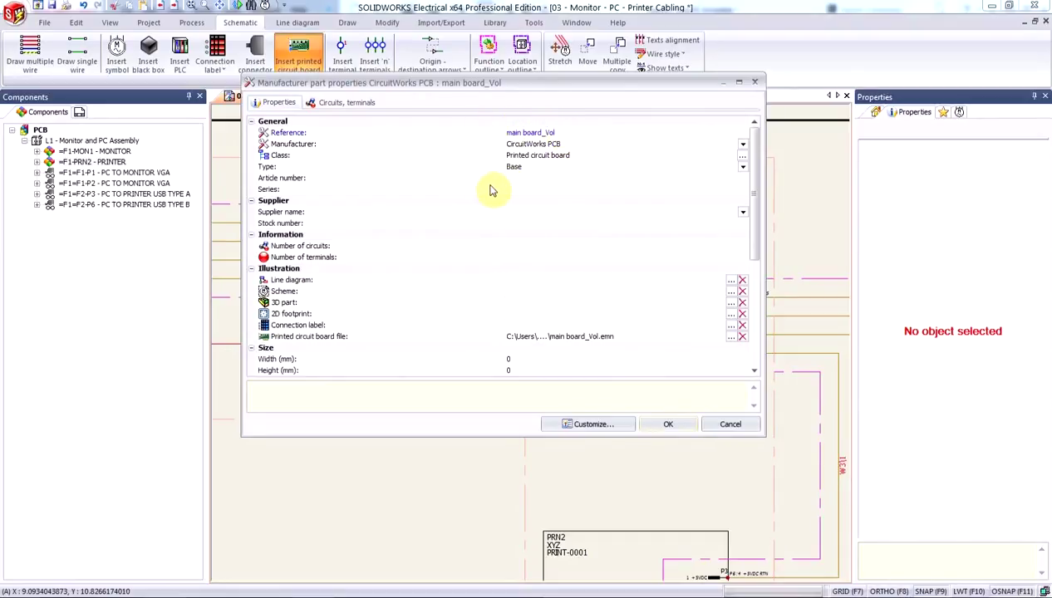
{"action": "left_click", "coordinate": [666, 428]}
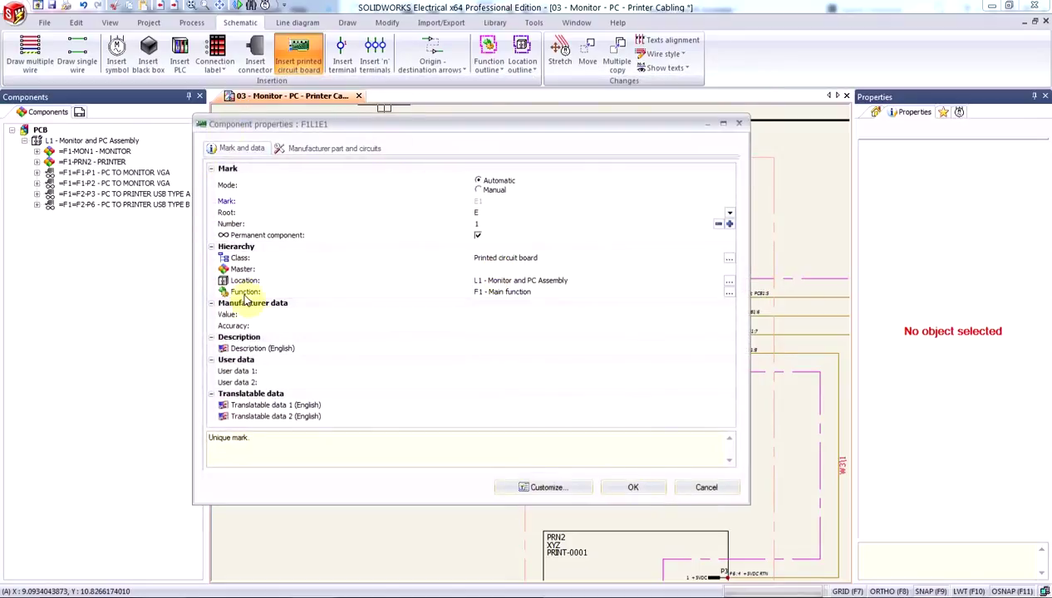
{"action": "left_click", "coordinate": [494, 214]}
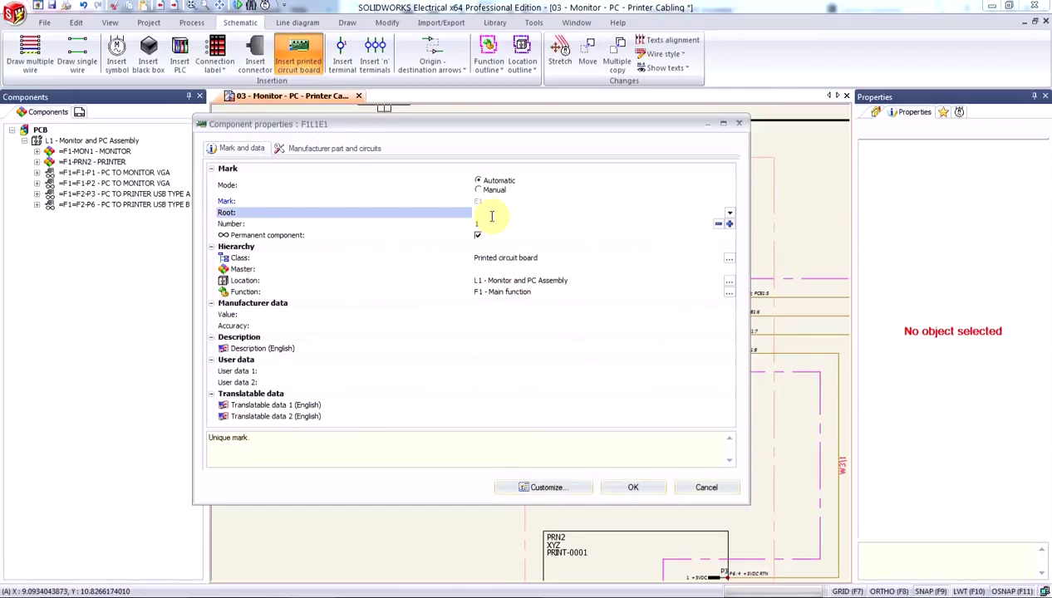
{"action": "type", "text": "PCB"}
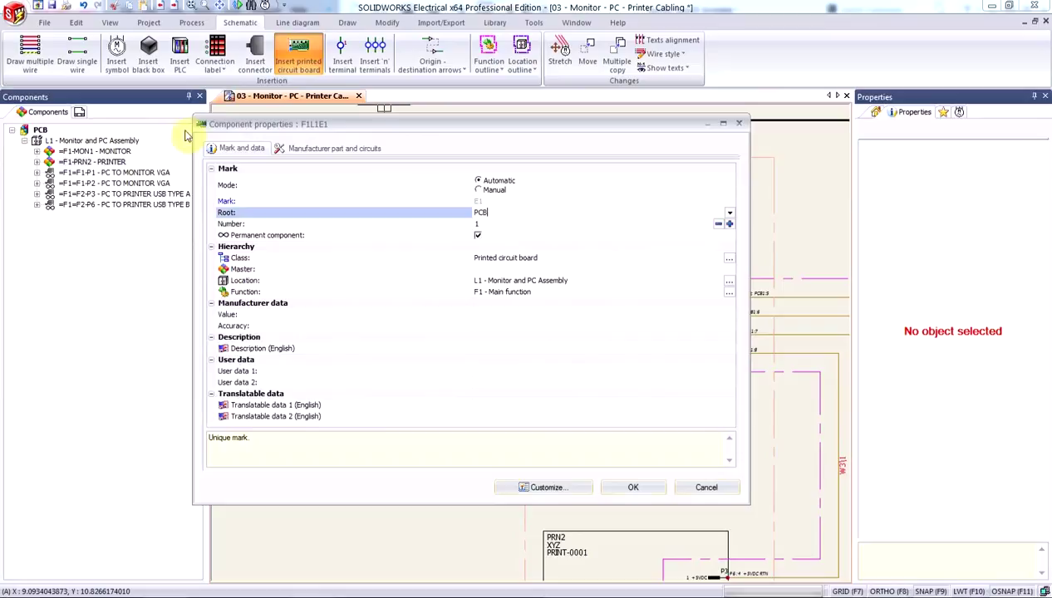
{"action": "left_click", "coordinate": [644, 493]}
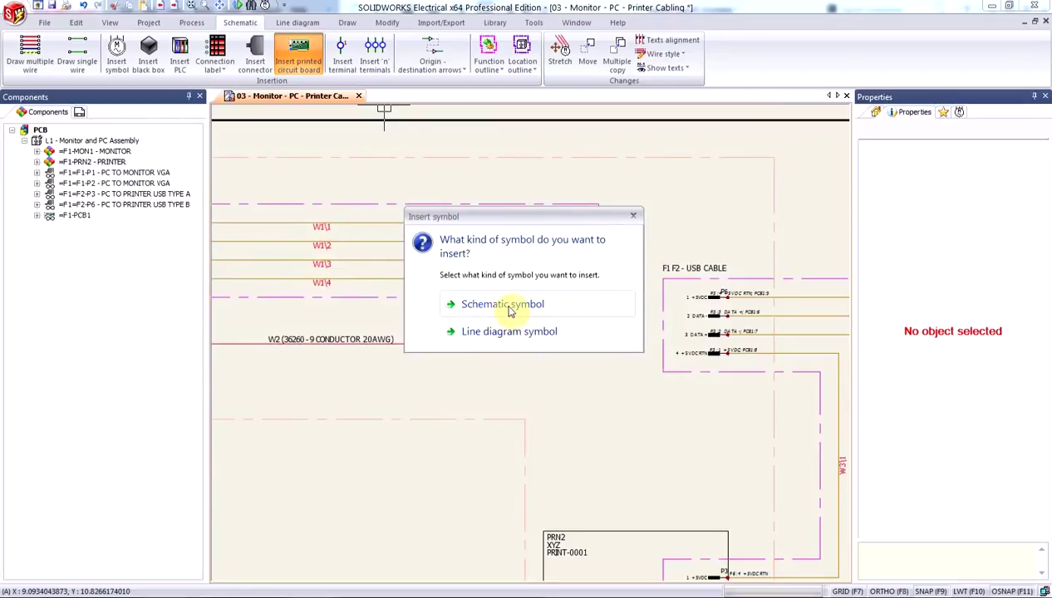
- Place and size the PCB1 schematic symbol near P2 so wires W1|1–W1|4 reach its pins
{"action": "left_click", "coordinate": [509, 305]}
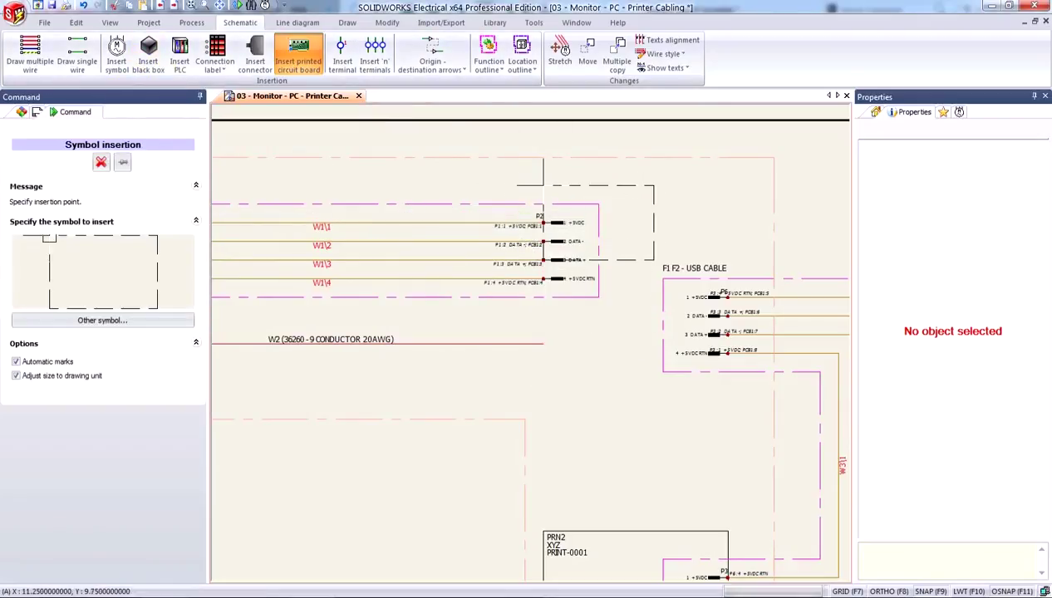
{"action": "left_click", "coordinate": [544, 184]}
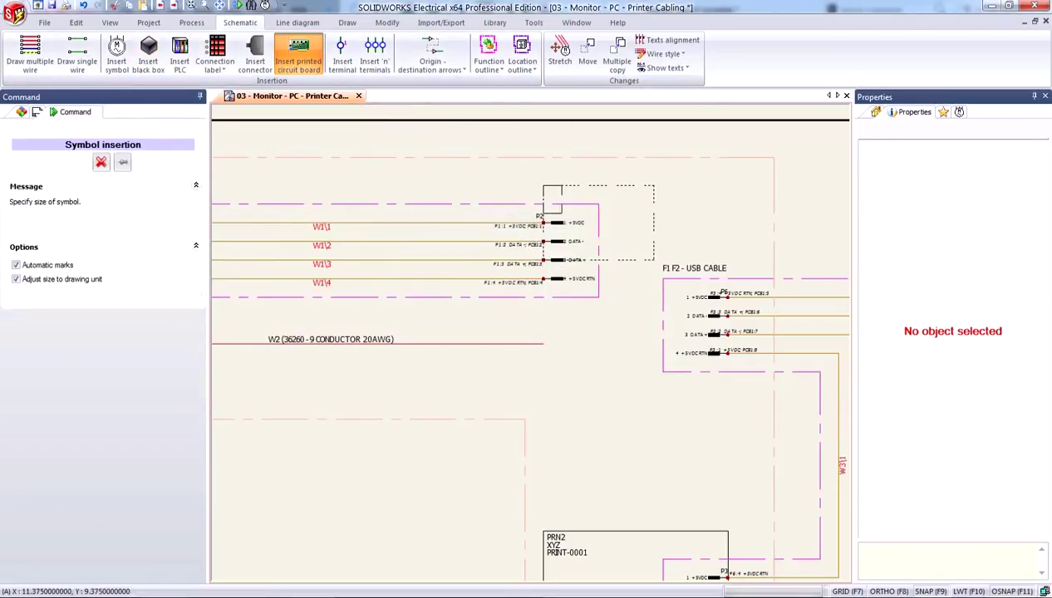
{"action": "left_click", "coordinate": [728, 390]}
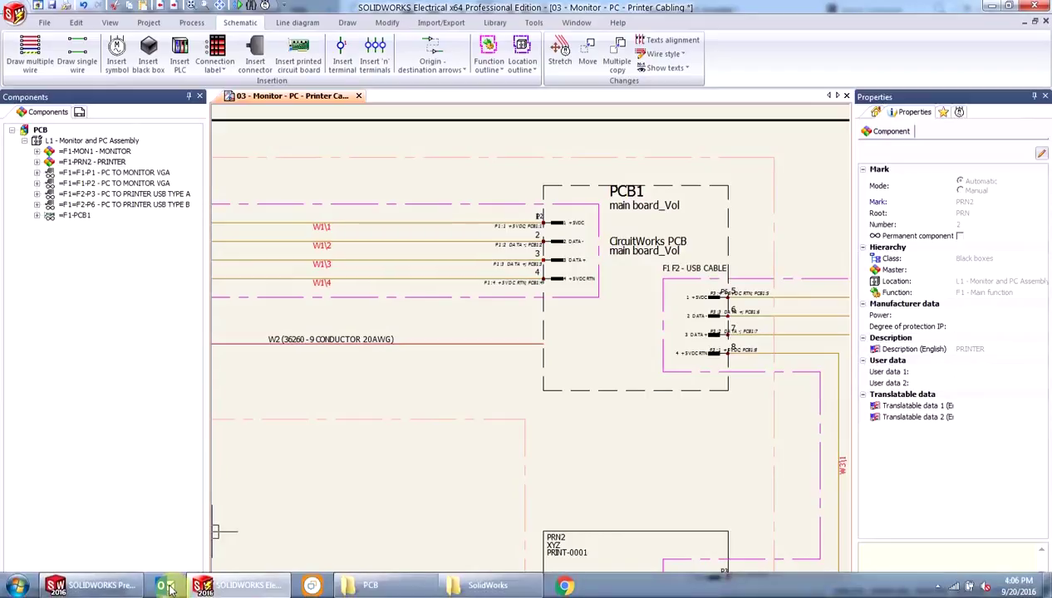
- In the Monitor and PC Assembly, expand PCB1 in the Electrical 3D tree to reach its board part's actions
{"action": "left_click", "coordinate": [81, 581]}
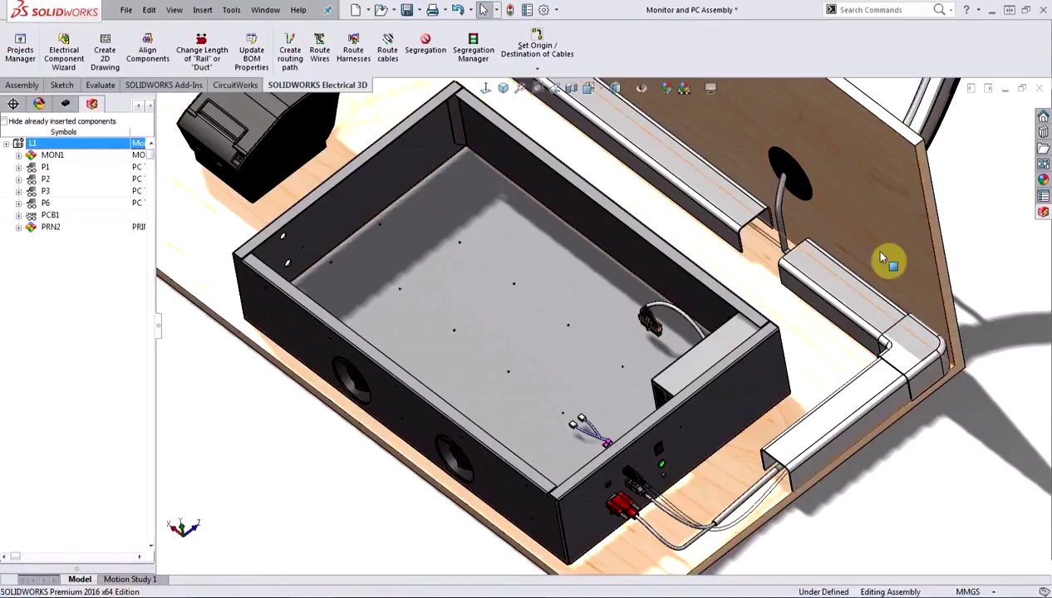
{"action": "left_click_drag", "start_coordinate": [519, 236], "coordinate": [51, 219]}
{"action": "left_click", "coordinate": [18, 216]}
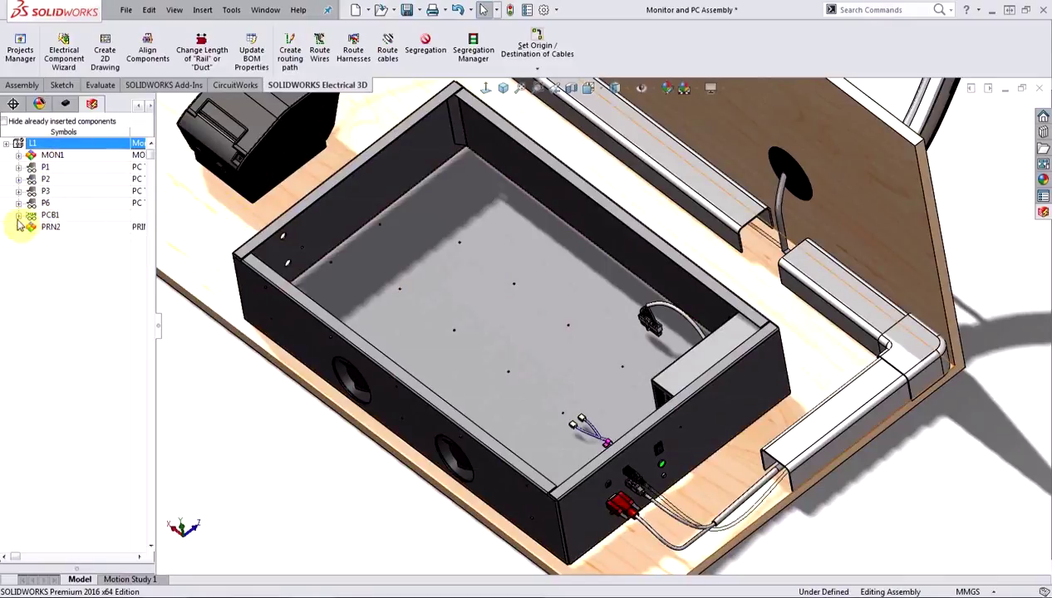
{"action": "right_click", "coordinate": [83, 228]}
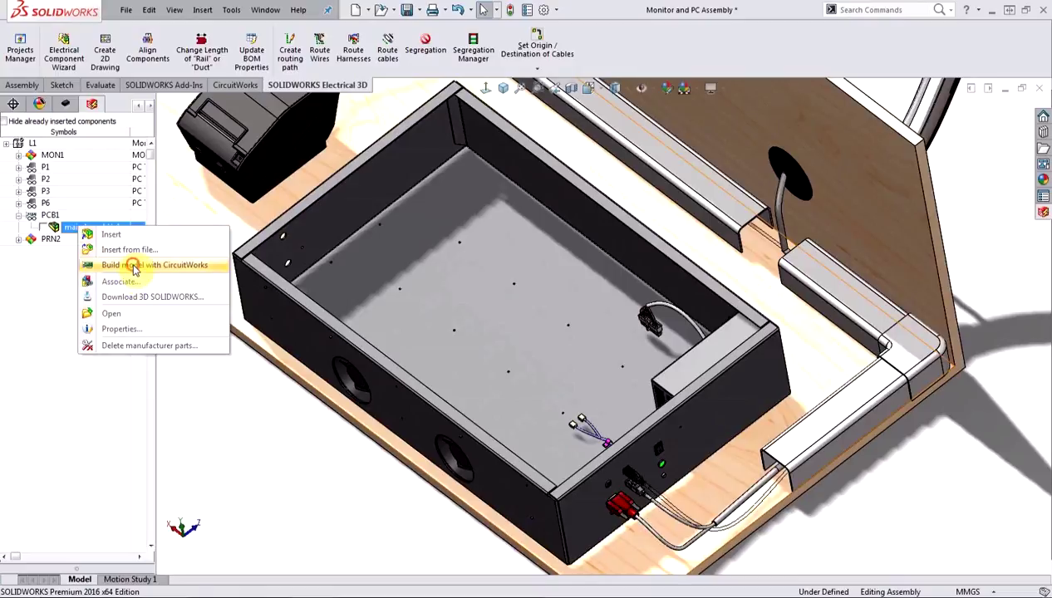
- Build main board_Vol in CircuitWorks from its 28 IDF components and insert it into the assembly
{"action": "left_click", "coordinate": [135, 266]}
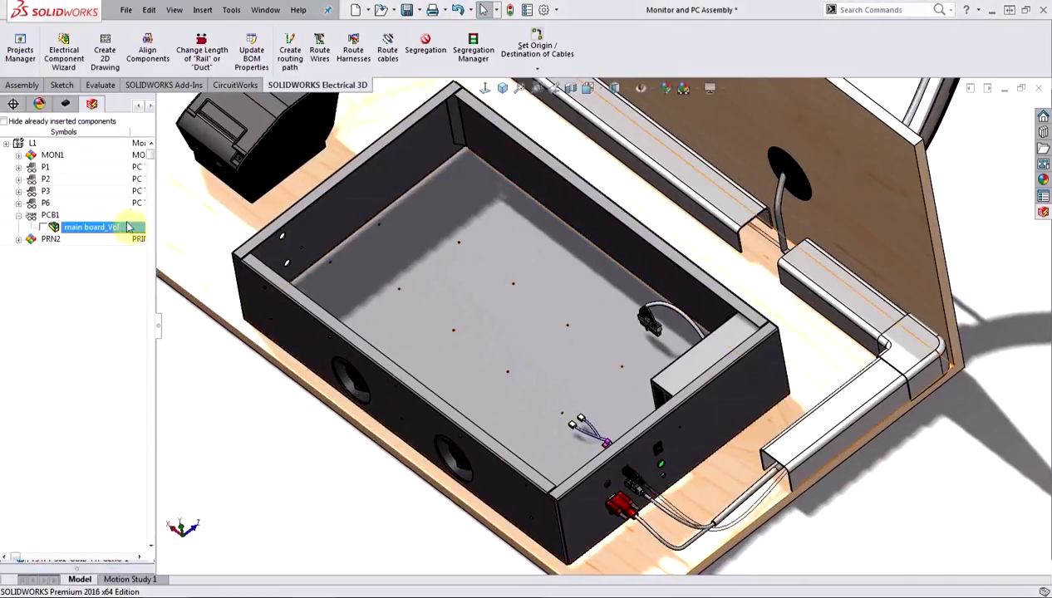
{"action": "right_click", "coordinate": [87, 228]}
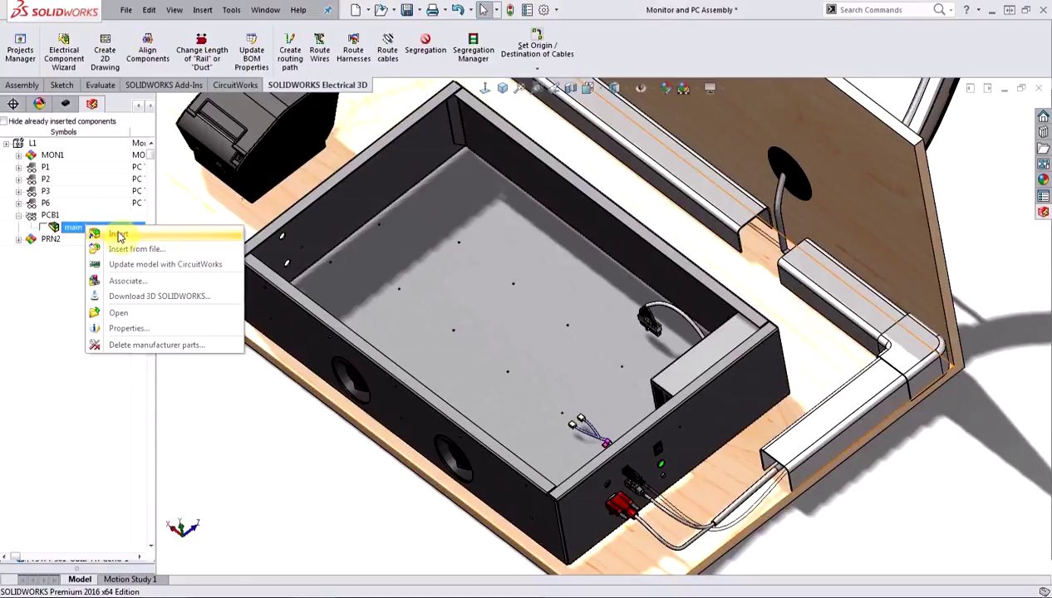
{"action": "left_click", "coordinate": [118, 236]}
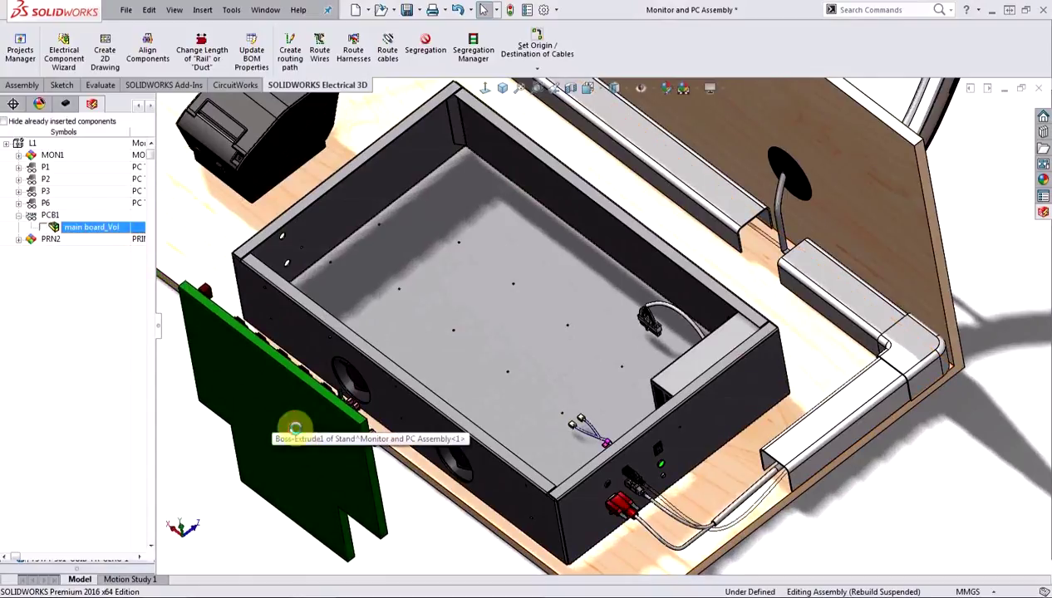
- Drop the board beside the enclosure and mate its face coincident with the enclosure floor
{"action": "left_click", "coordinate": [235, 425]}
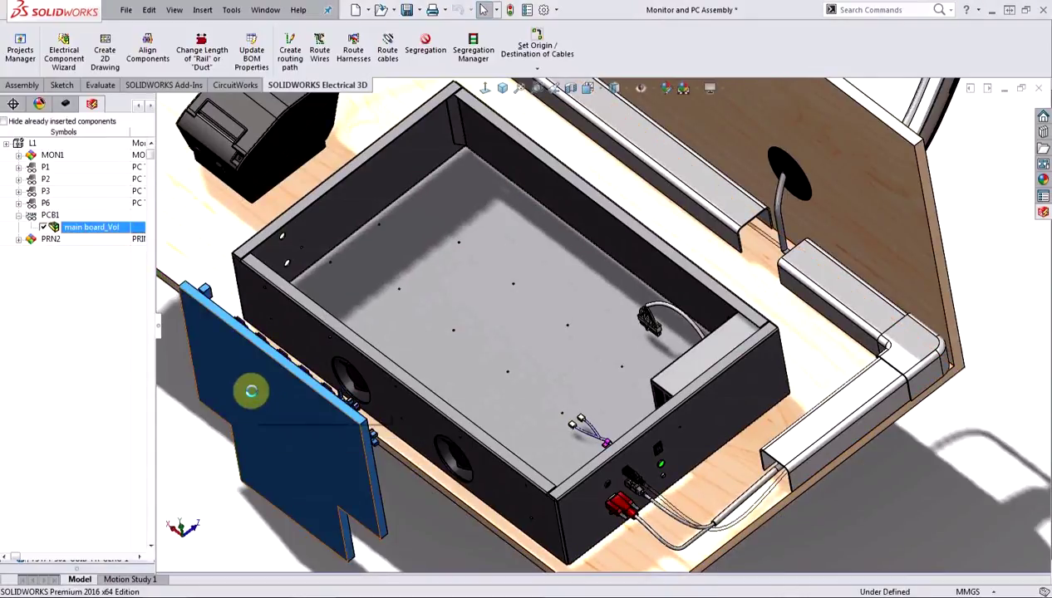
{"action": "left_click", "coordinate": [255, 398]}
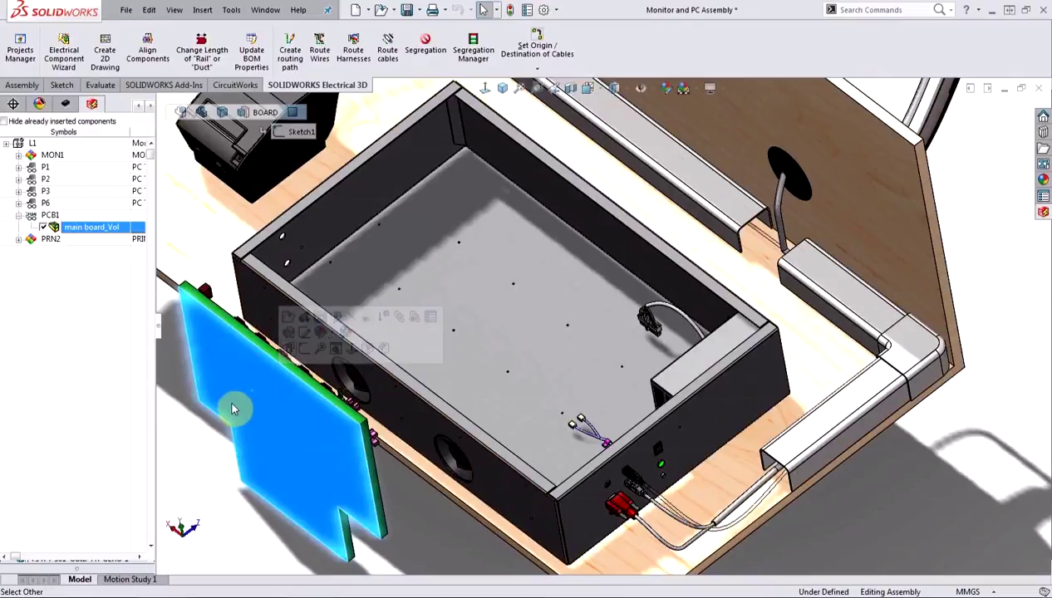
{"action": "left_click", "coordinate": [523, 323], "text": "ctrl"}
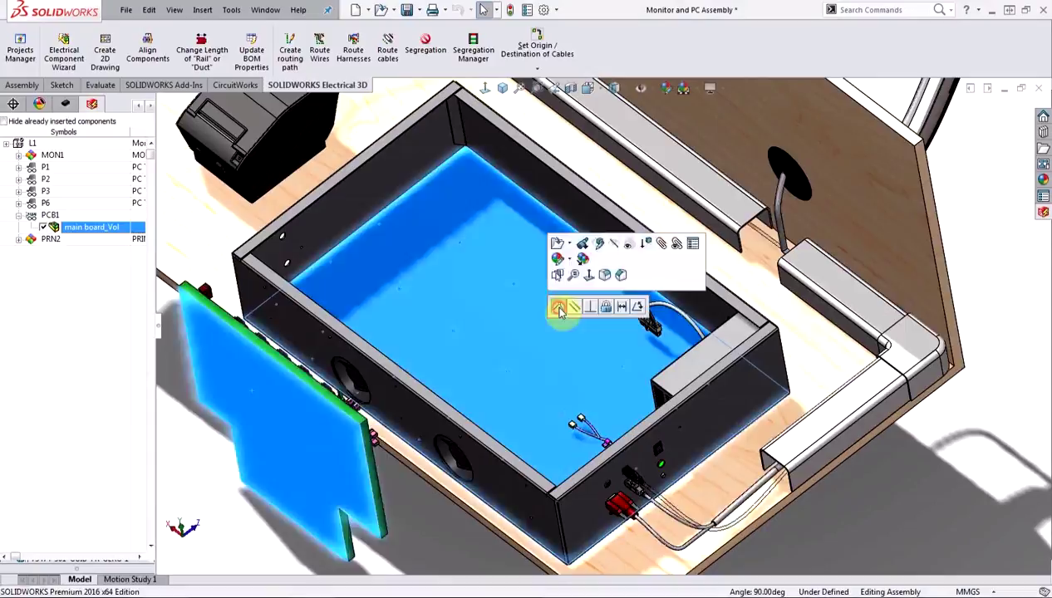
{"action": "left_click", "coordinate": [559, 309]}
- View the board Normal To and slide it left into place inside the housing
{"action": "left_click", "coordinate": [403, 297]}
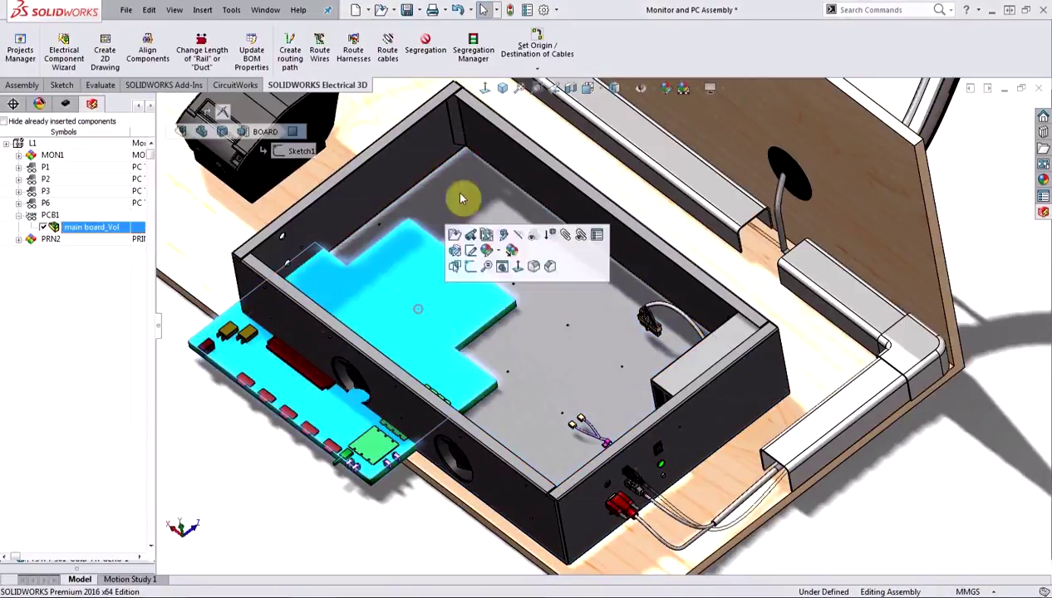
{"action": "left_click", "coordinate": [482, 88]}
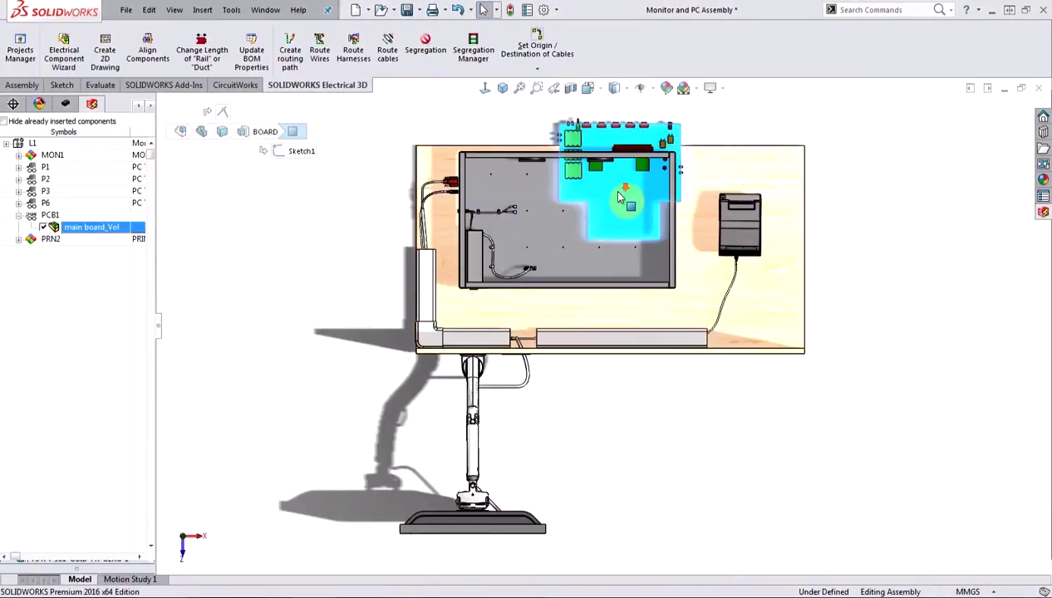
{"action": "scroll", "coordinate": [619, 197], "scroll_direction": "down", "scroll_amount": 5}
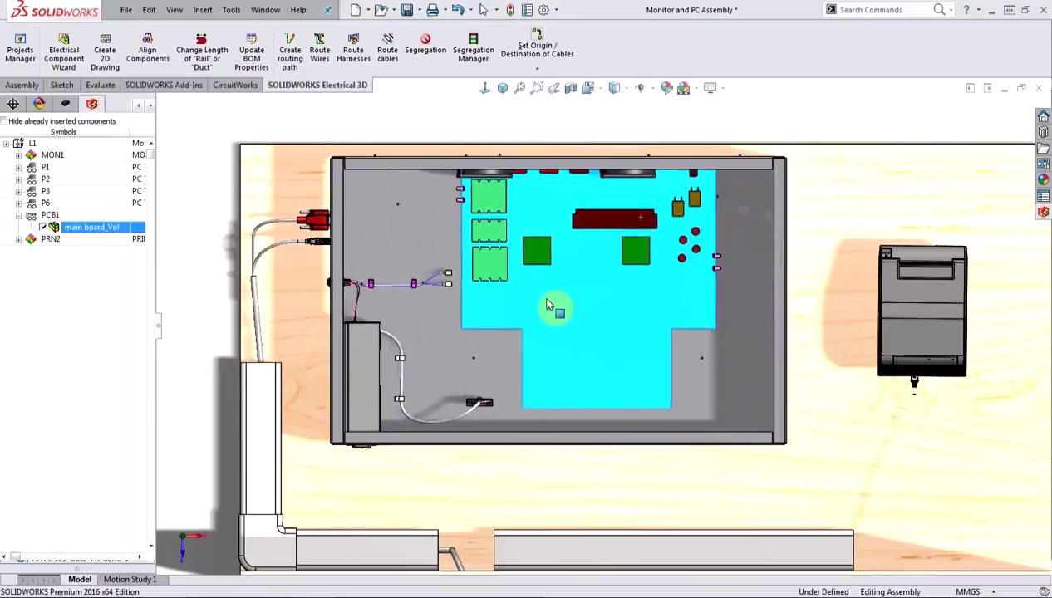
{"action": "left_click_drag", "start_coordinate": [547, 305], "coordinate": [525, 321]}
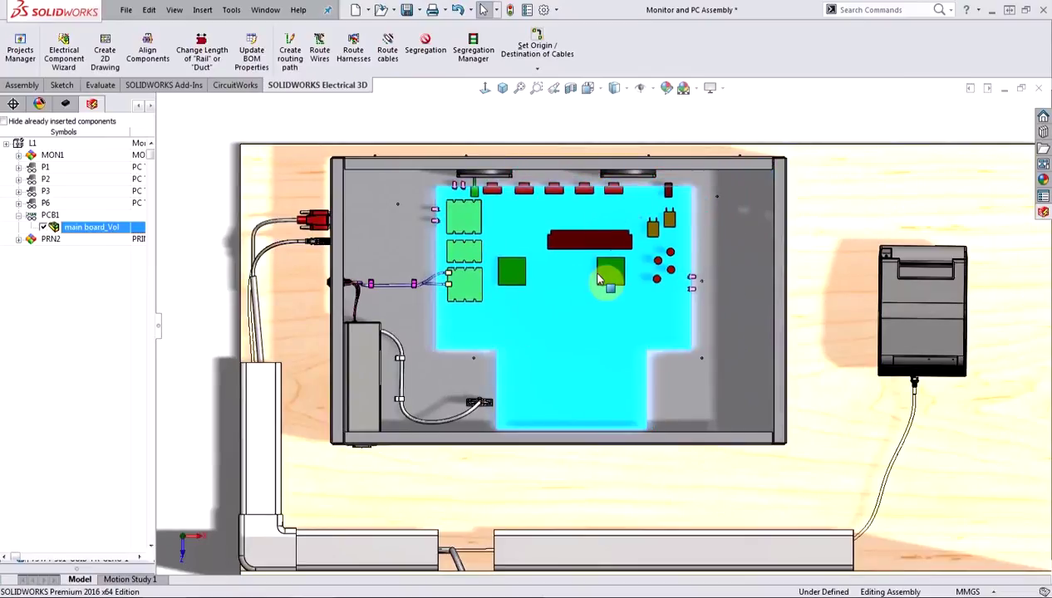
- Delete the main board component and its coincident mate from the assembly
{"action": "scroll", "coordinate": [604, 277], "scroll_direction": "down", "scroll_amount": 2}
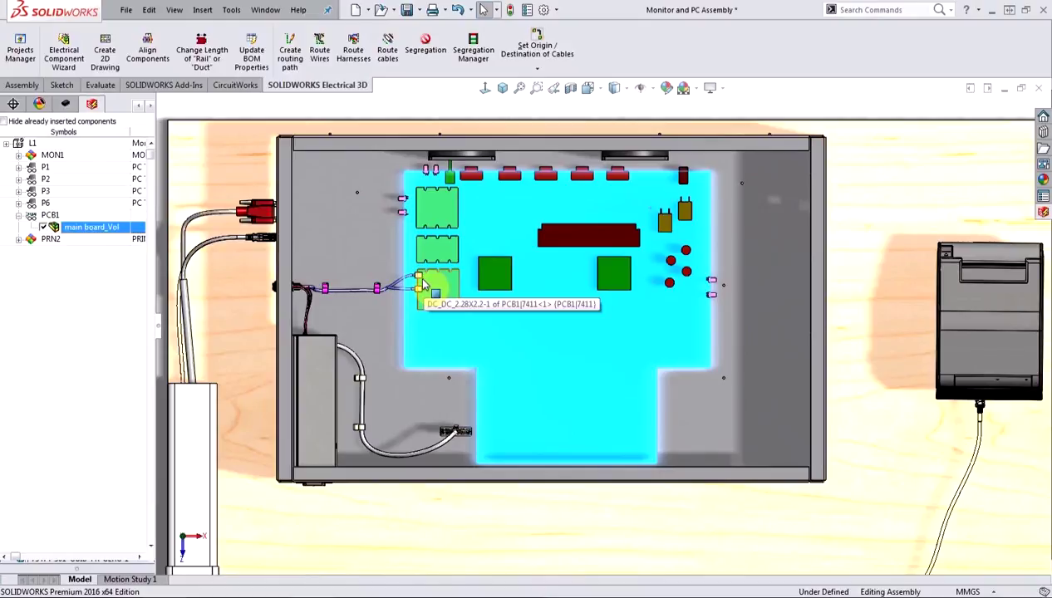
{"action": "right_click", "coordinate": [587, 327]}
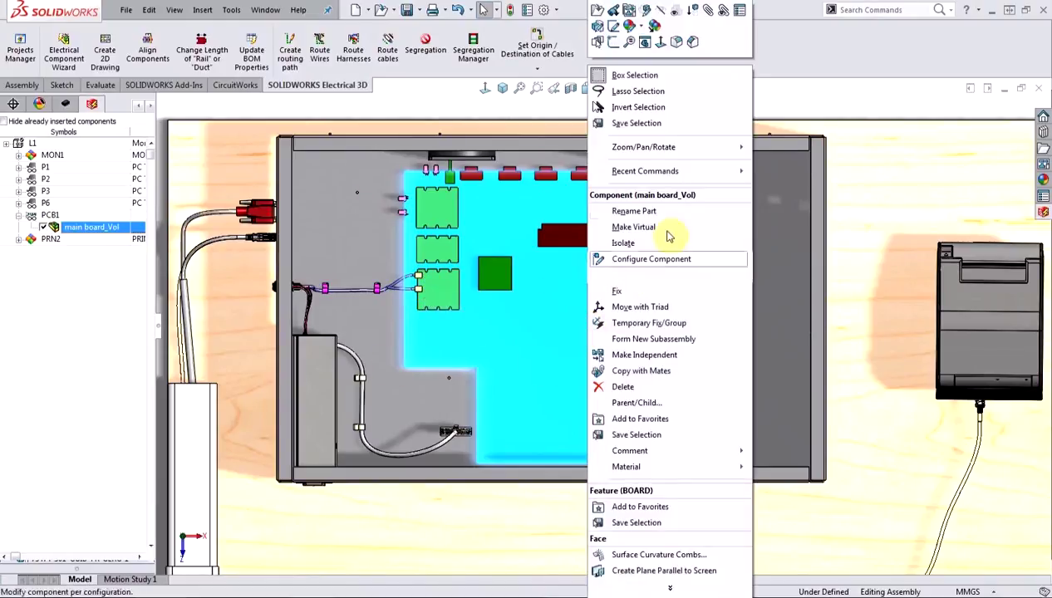
{"action": "left_click", "coordinate": [645, 387]}
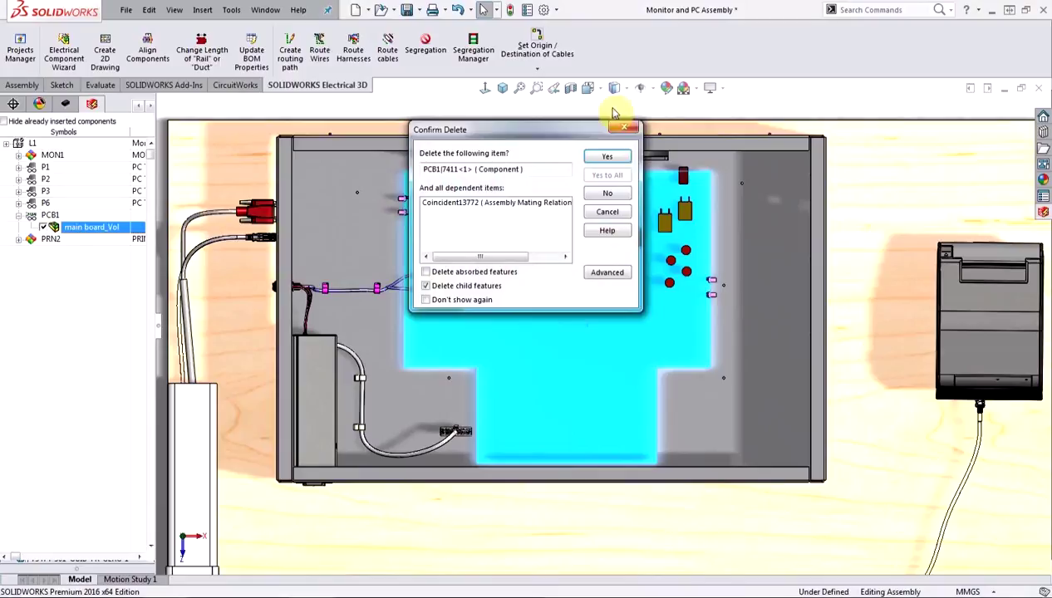
{"action": "left_click", "coordinate": [616, 158]}
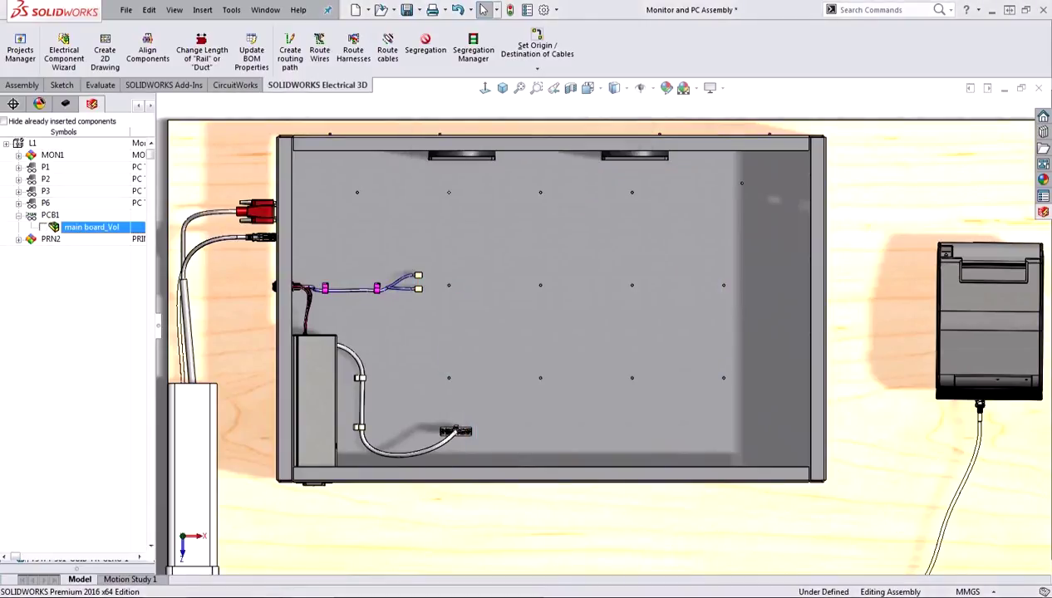
- Copy main board_Vol.emn from Resized PCB into the PCB folder, replacing the original
{"action": "left_click_drag", "start_coordinate": [1051, 94], "coordinate": [448, 76]}
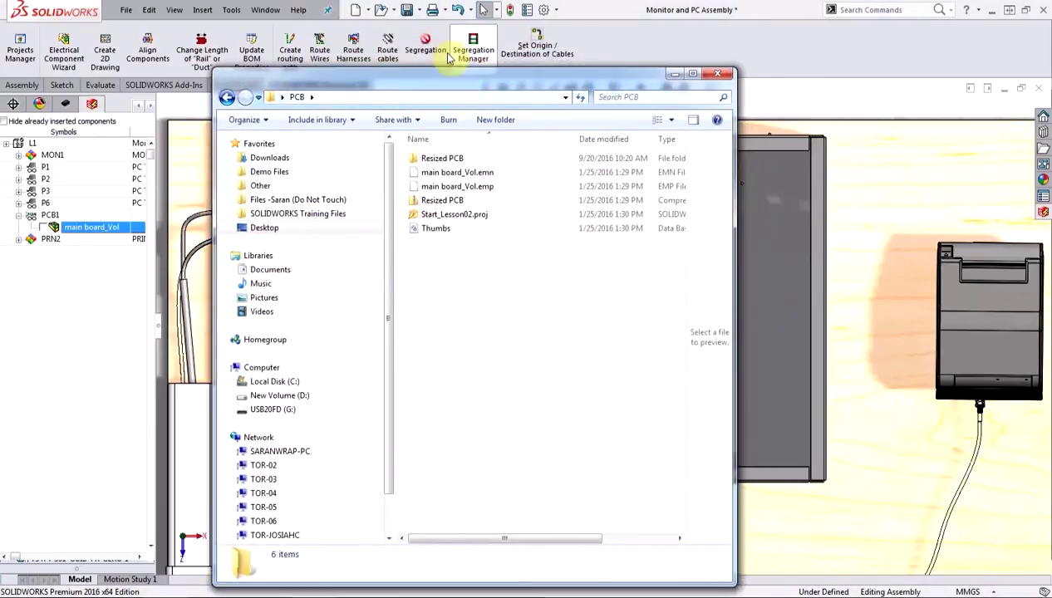
{"action": "left_click", "coordinate": [465, 172]}
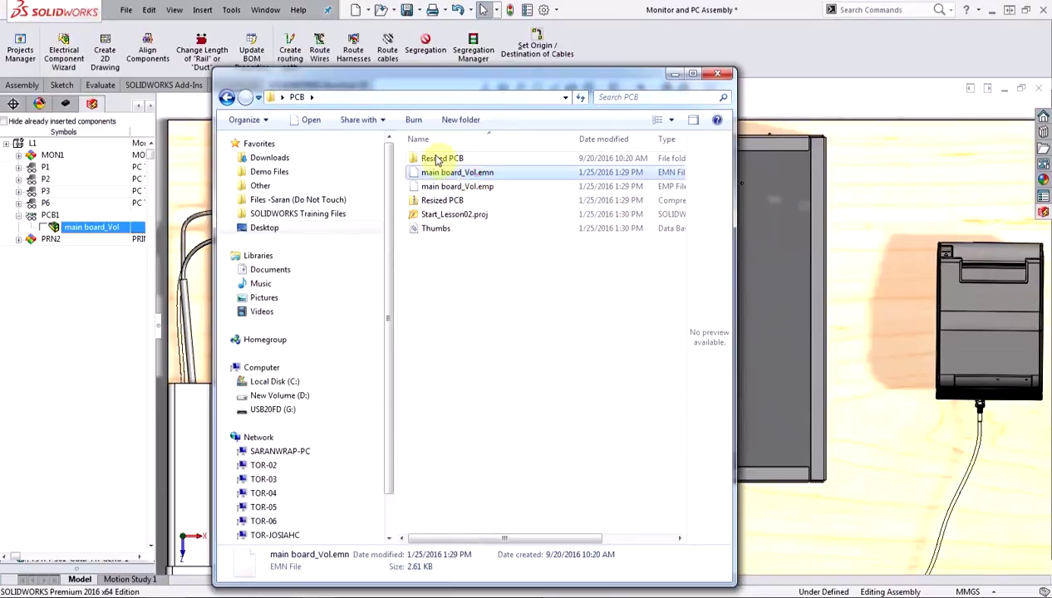
{"action": "double_click", "coordinate": [438, 159]}
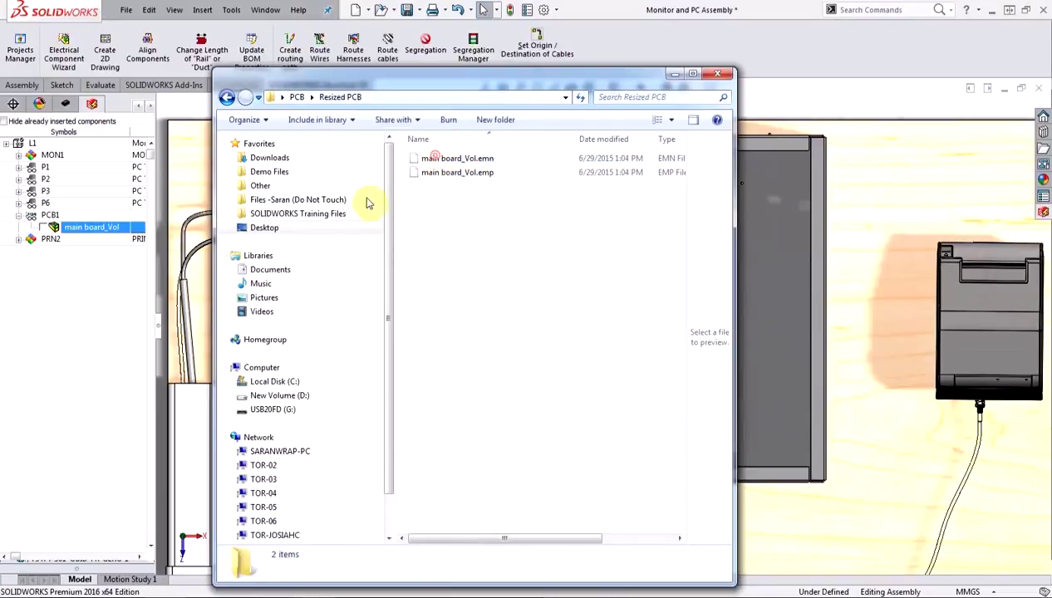
{"action": "right_click", "coordinate": [467, 163]}
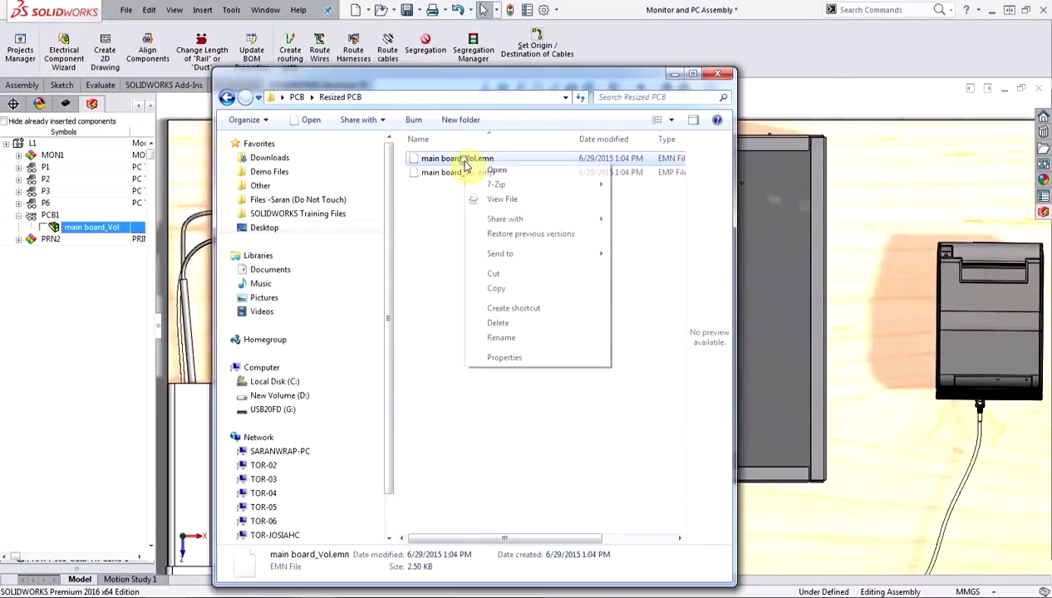
{"action": "left_click", "coordinate": [540, 288]}
{"action": "left_click", "coordinate": [226, 97]}
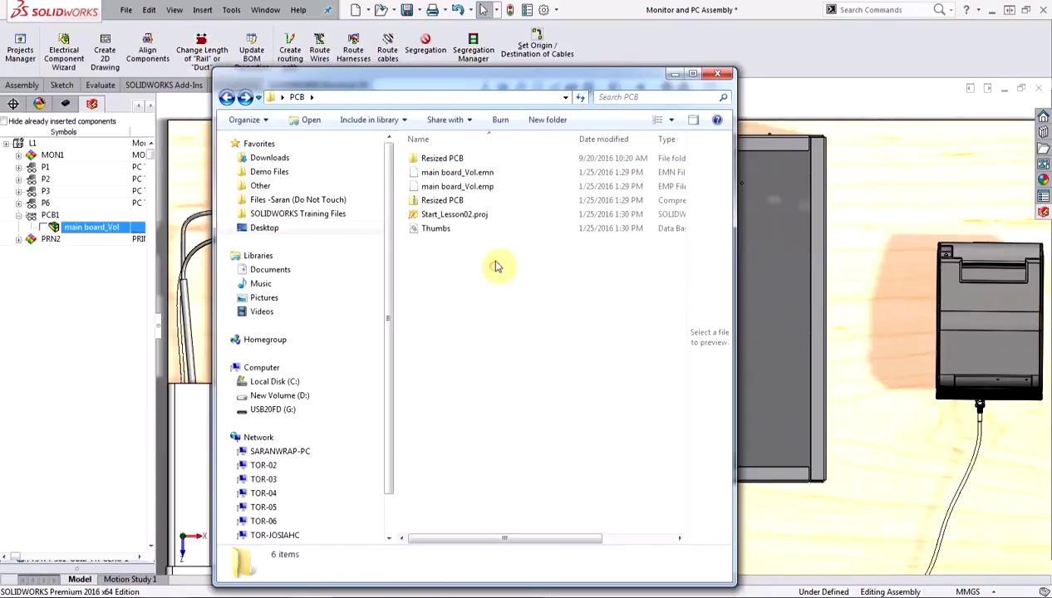
{"action": "right_click", "coordinate": [495, 266]}
{"action": "left_click", "coordinate": [555, 353]}
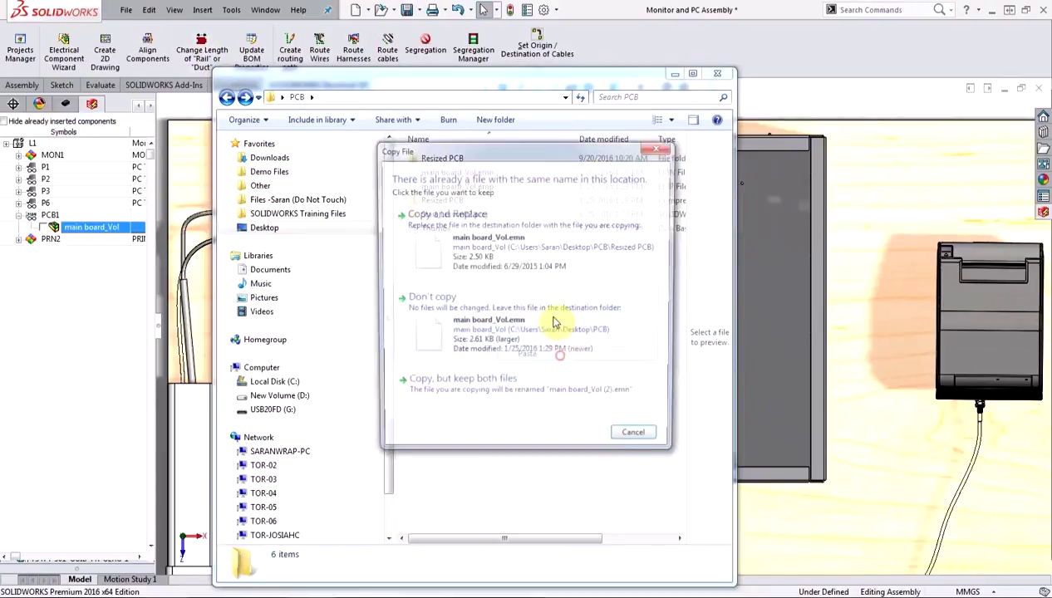
{"action": "left_click", "coordinate": [537, 246]}
- Update main board_Vol with CircuitWorks from the resized IDF, replacing main board_Vol.sldprt
{"action": "left_click_drag", "start_coordinate": [505, 79], "coordinate": [823, 79]}
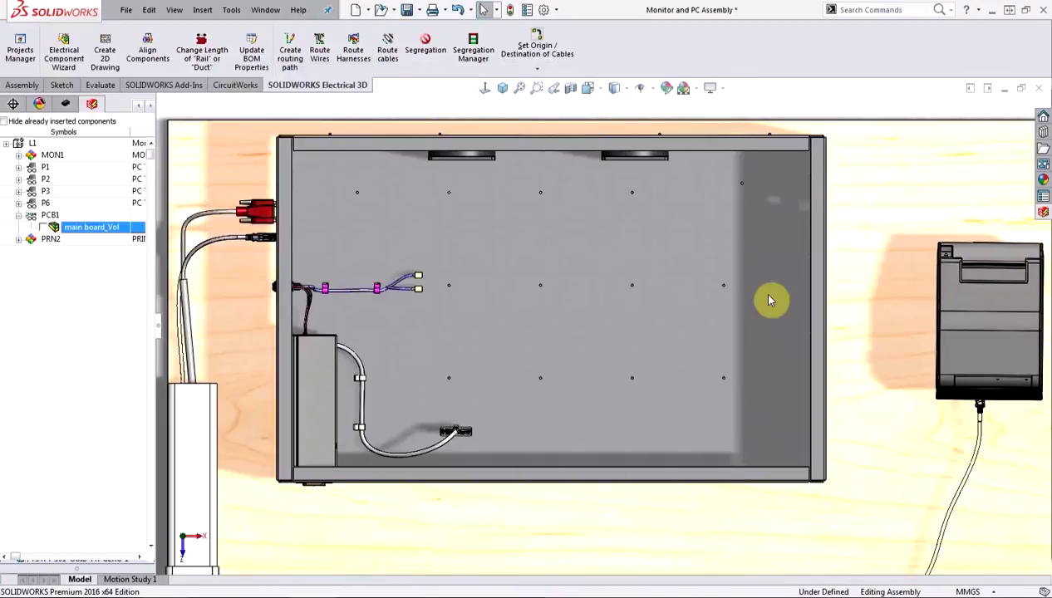
{"action": "middle_click_drag", "start_coordinate": [423, 364], "coordinate": [402, 292]}
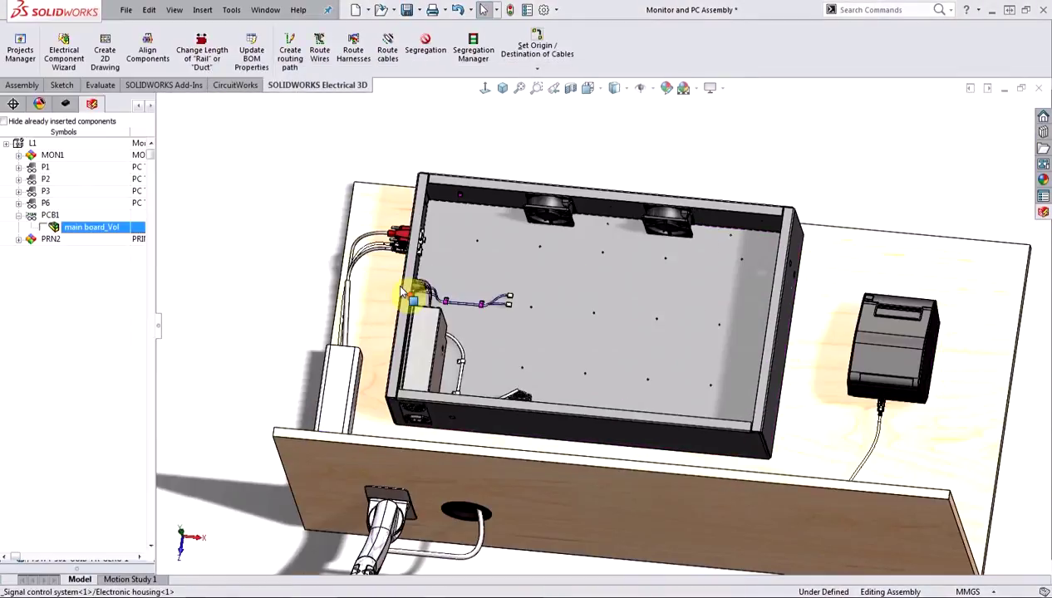
{"action": "right_click", "coordinate": [95, 227]}
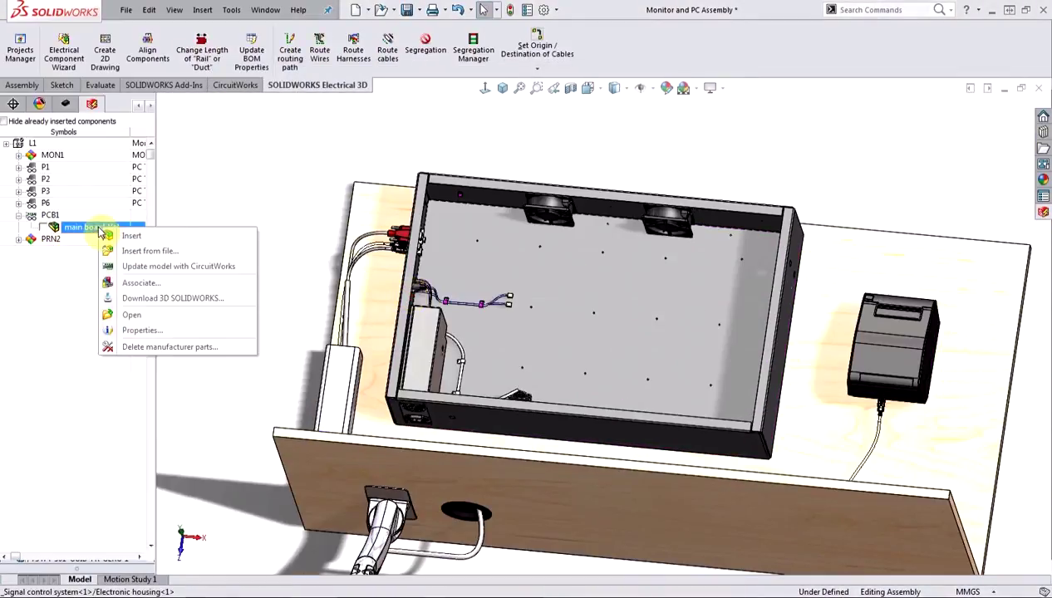
{"action": "left_click", "coordinate": [207, 267]}
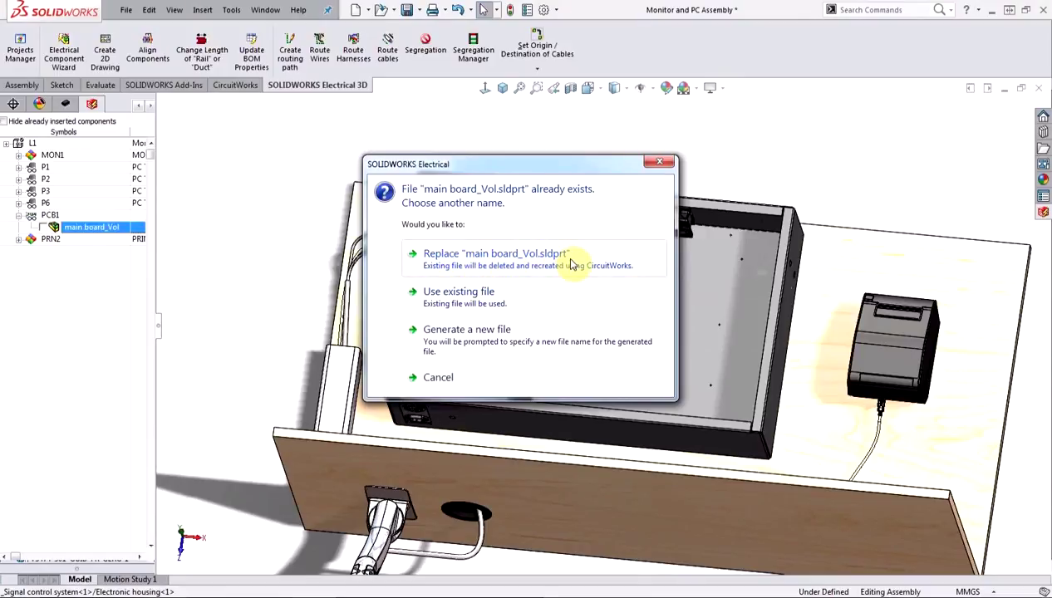
{"action": "left_click", "coordinate": [494, 255]}
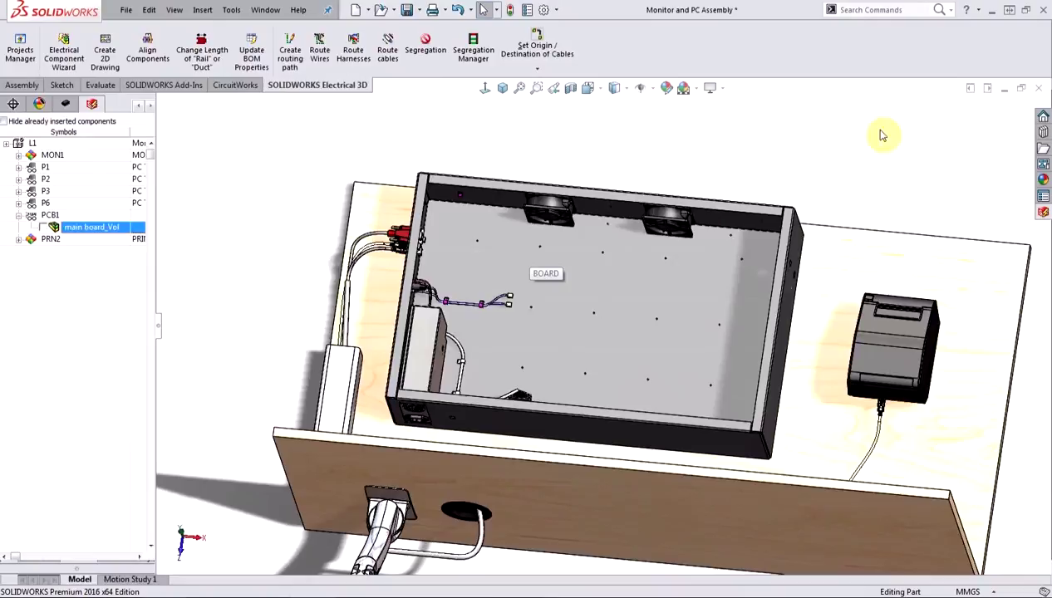
- Close the Monitor and PC Assembly with Don't Save
{"action": "left_click", "coordinate": [1039, 94]}
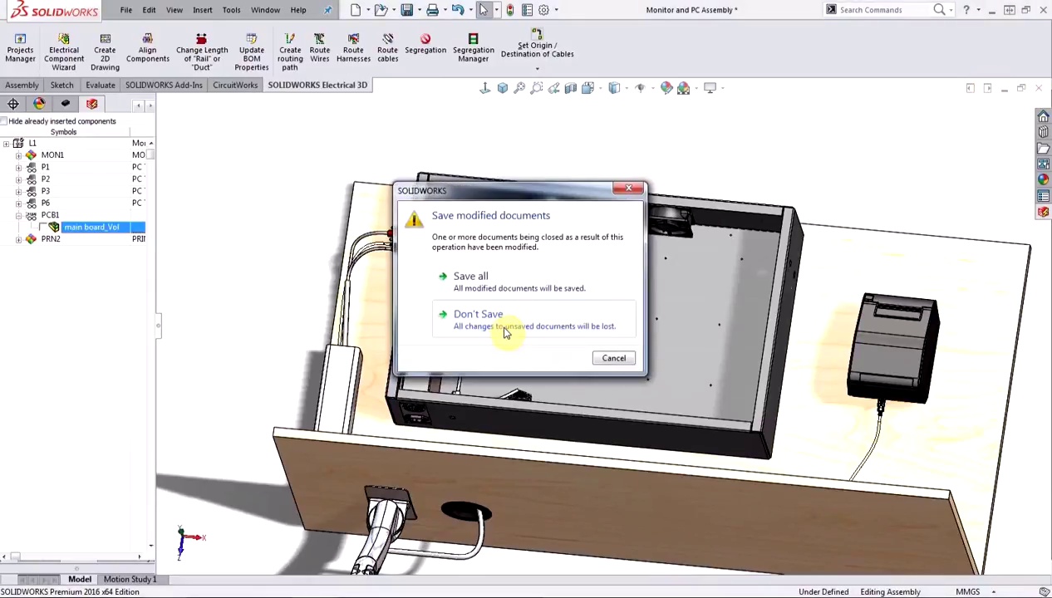
{"action": "left_click", "coordinate": [453, 323]}
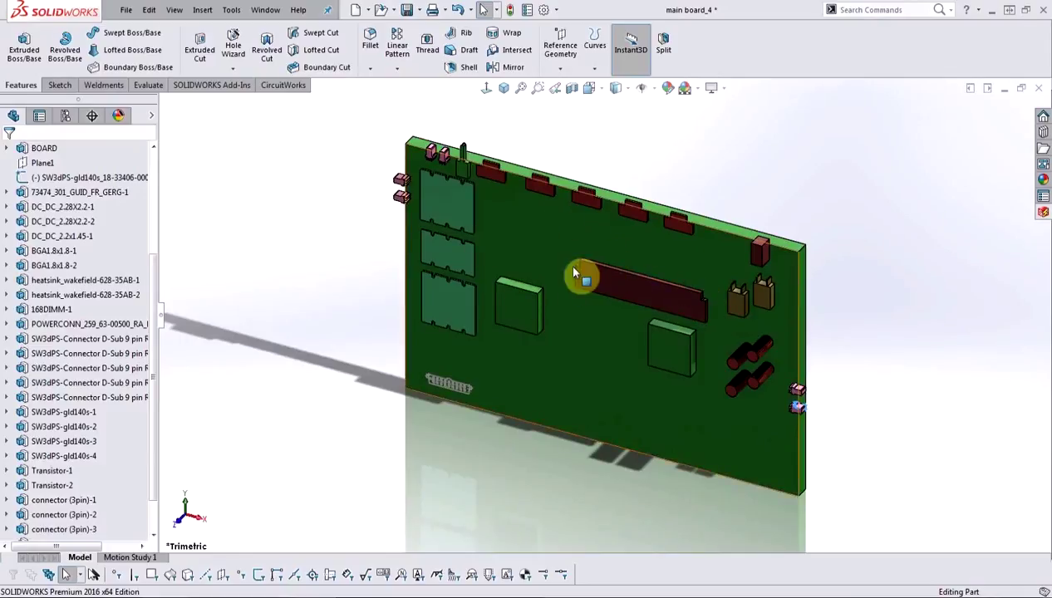
- Save the regenerated board as main board_Vol.sldprt, replacing the original, and close the part
{"action": "left_click", "coordinate": [125, 10]}
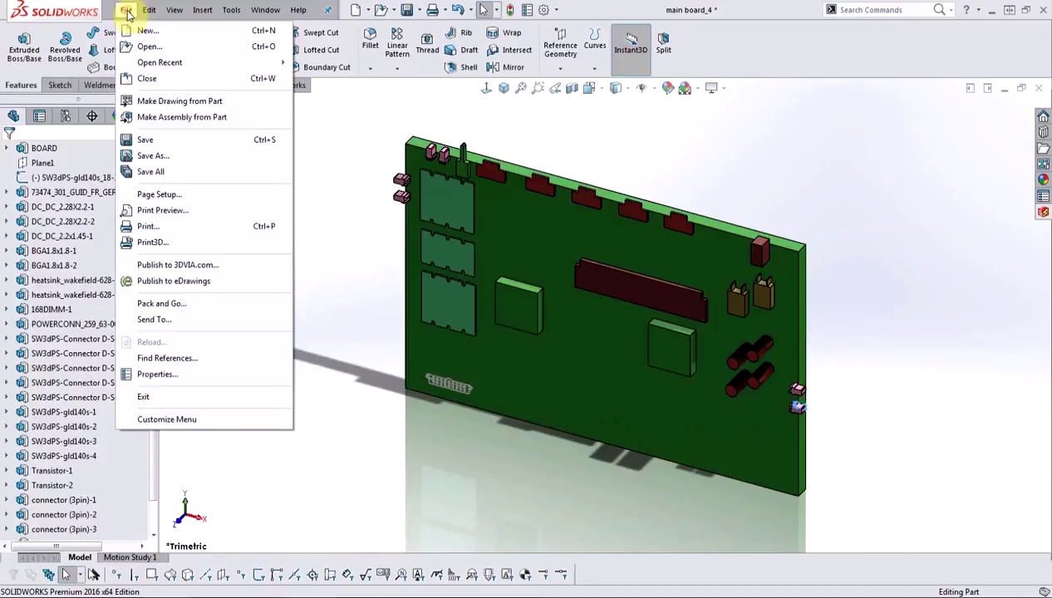
{"action": "left_click", "coordinate": [175, 146]}
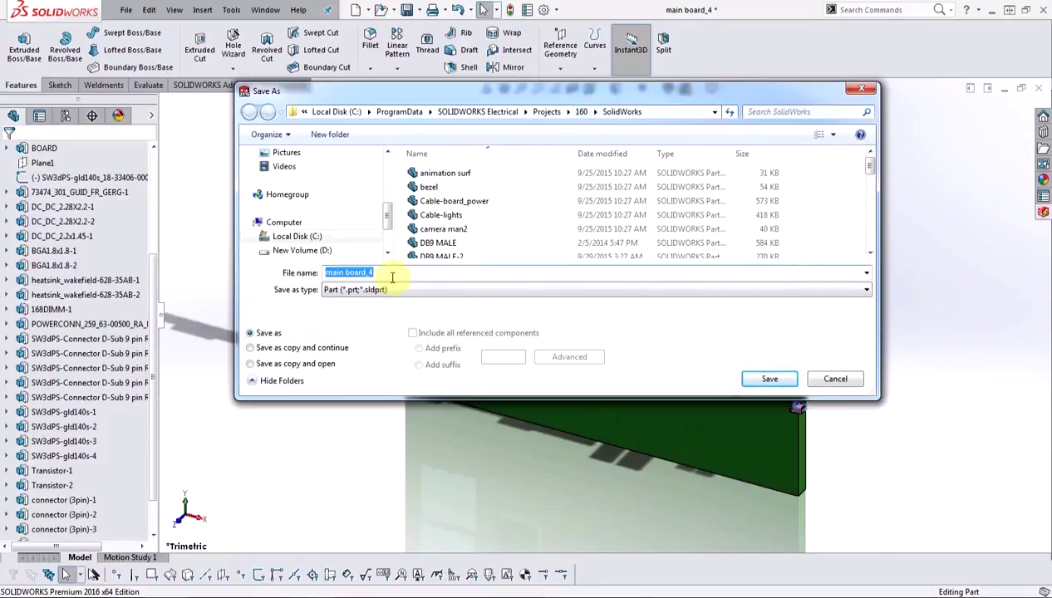
{"action": "left_click", "coordinate": [440, 241]}
{"action": "key", "text": "m"}
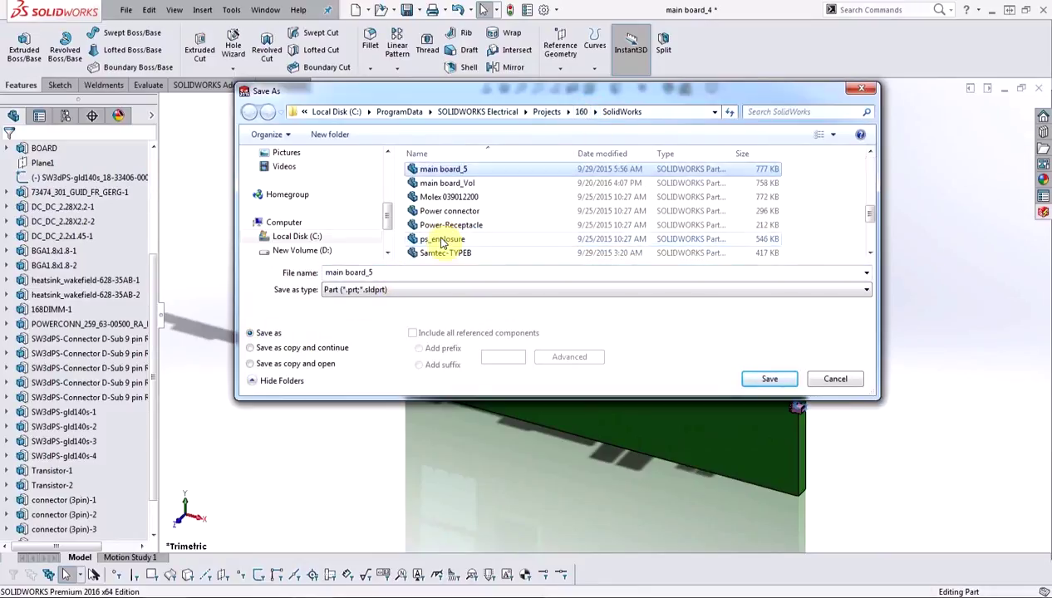
{"action": "key", "text": "Down"}
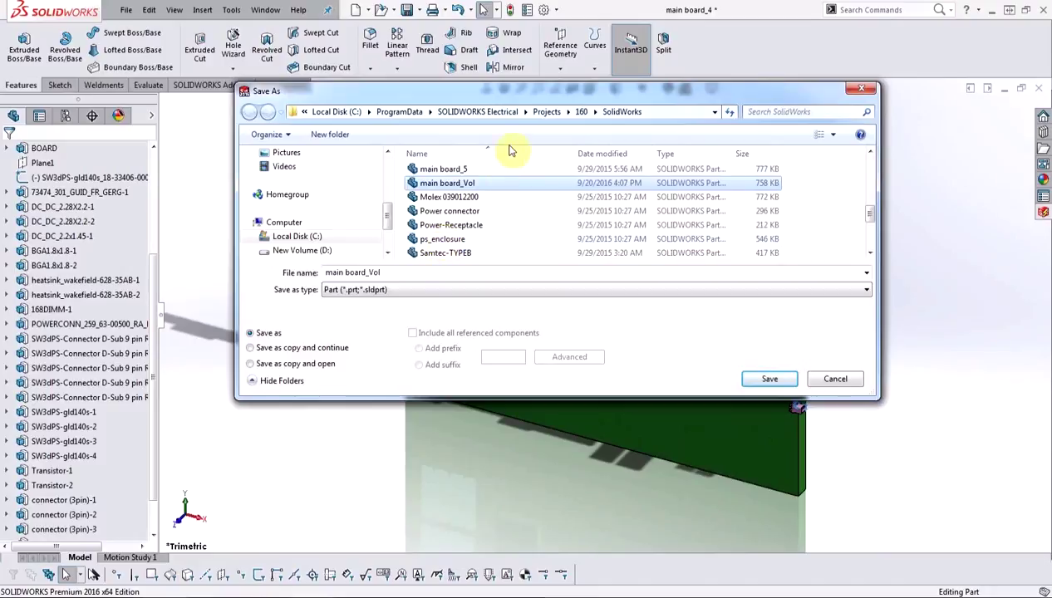
{"action": "left_click", "coordinate": [770, 379]}
{"action": "left_click", "coordinate": [557, 309]}
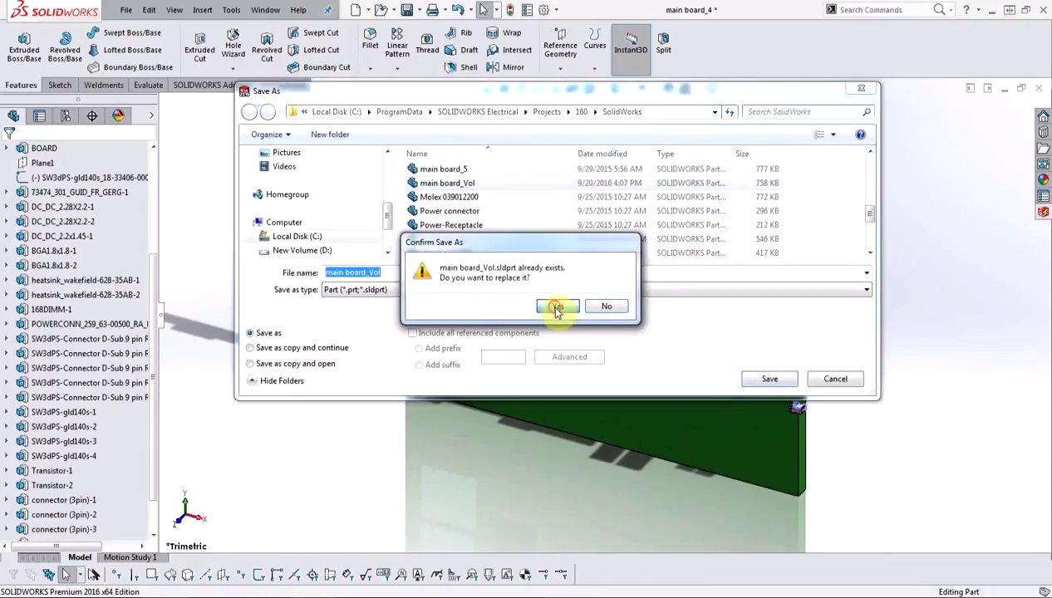
{"action": "left_click", "coordinate": [1038, 90]}
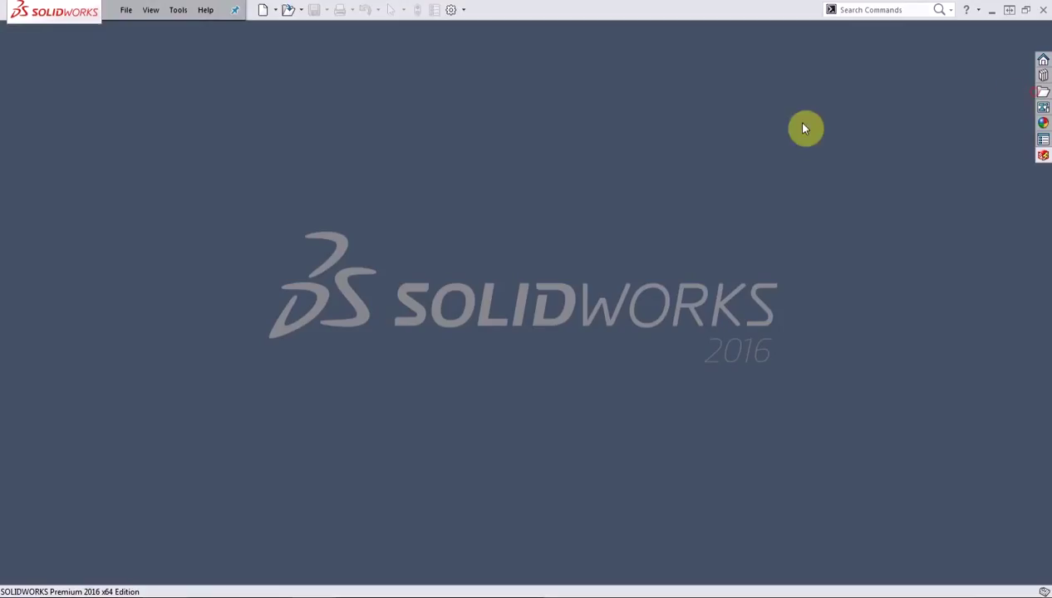
- Open document 04, the Monitor and PC Assembly, from the Electrical project documents list
{"action": "left_click", "coordinate": [1043, 155]}
{"action": "left_click", "coordinate": [918, 129]}
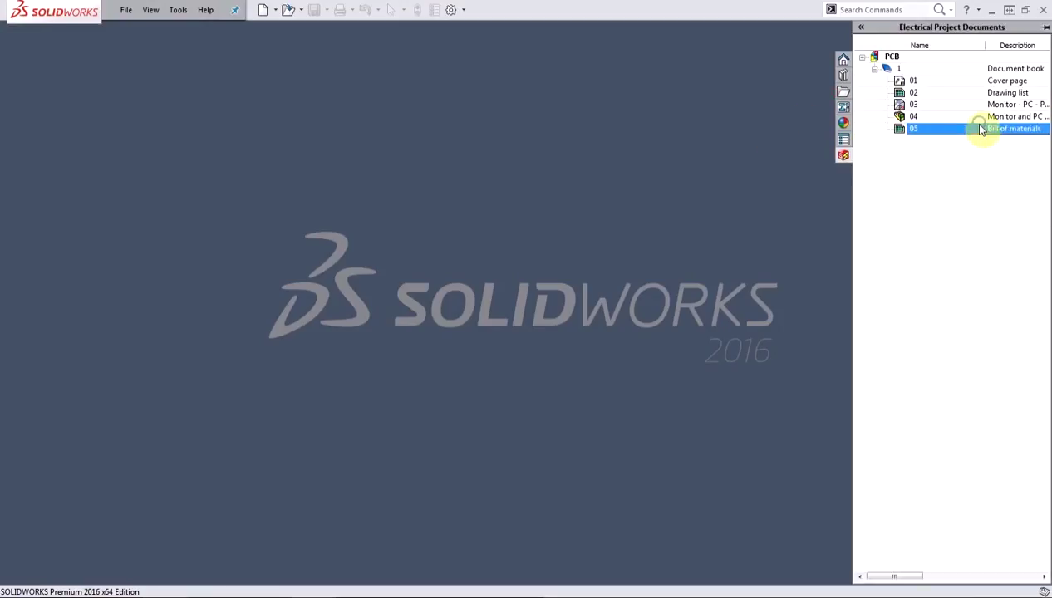
{"action": "right_click", "coordinate": [921, 129]}
{"action": "right_click", "coordinate": [925, 120]}
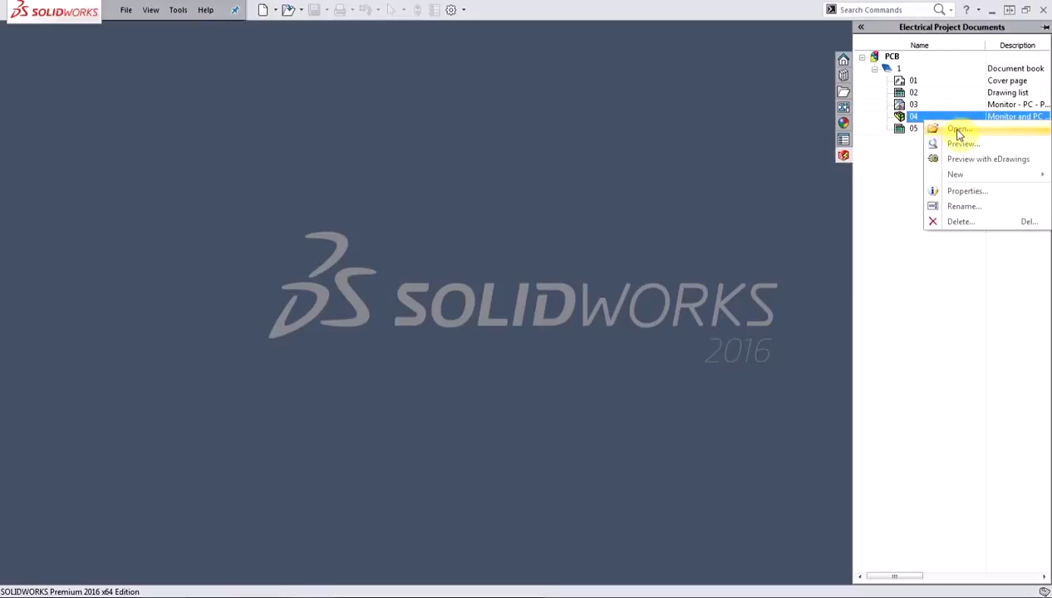
{"action": "left_click", "coordinate": [957, 133]}
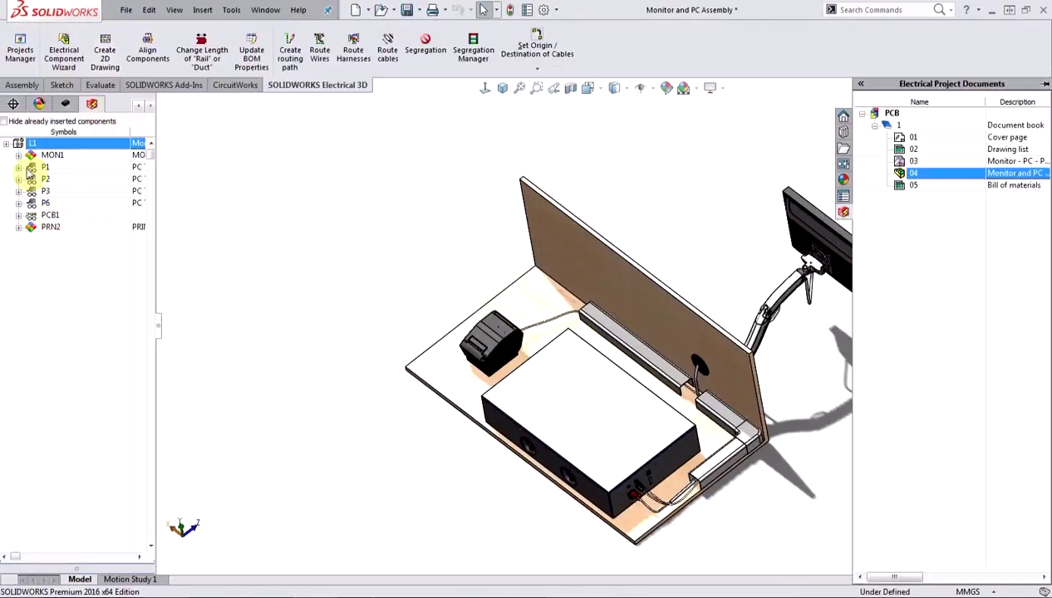
- Insert the main board_Vol part under PCB1 into the assembly, dropping it beside the desk
{"action": "right_click", "coordinate": [51, 216]}
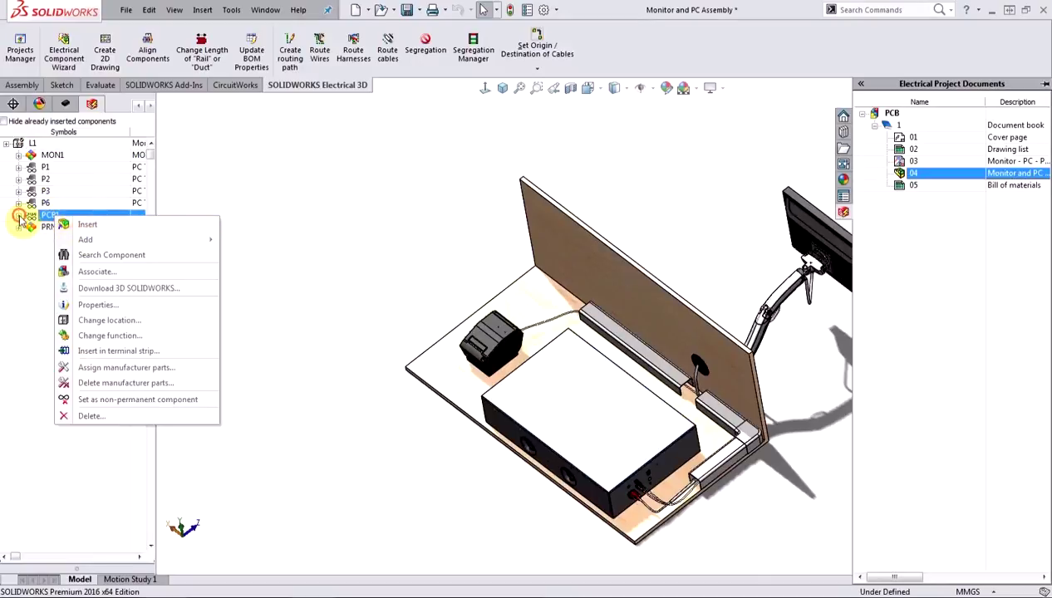
{"action": "left_click", "coordinate": [19, 215]}
{"action": "left_click", "coordinate": [73, 227]}
{"action": "right_click", "coordinate": [72, 229]}
{"action": "left_click", "coordinate": [104, 238]}
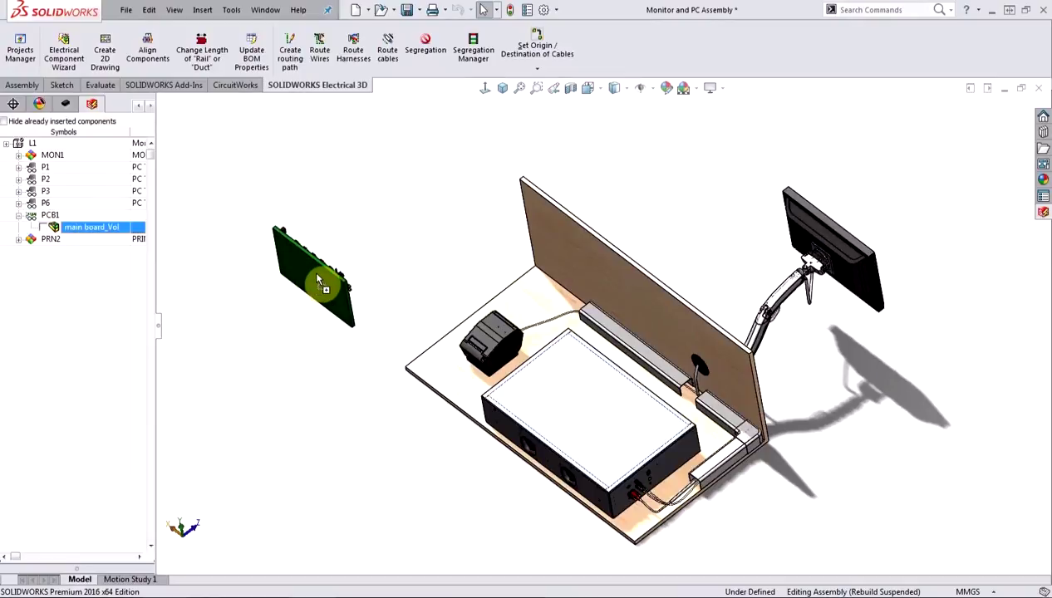
{"action": "left_click", "coordinate": [312, 275]}
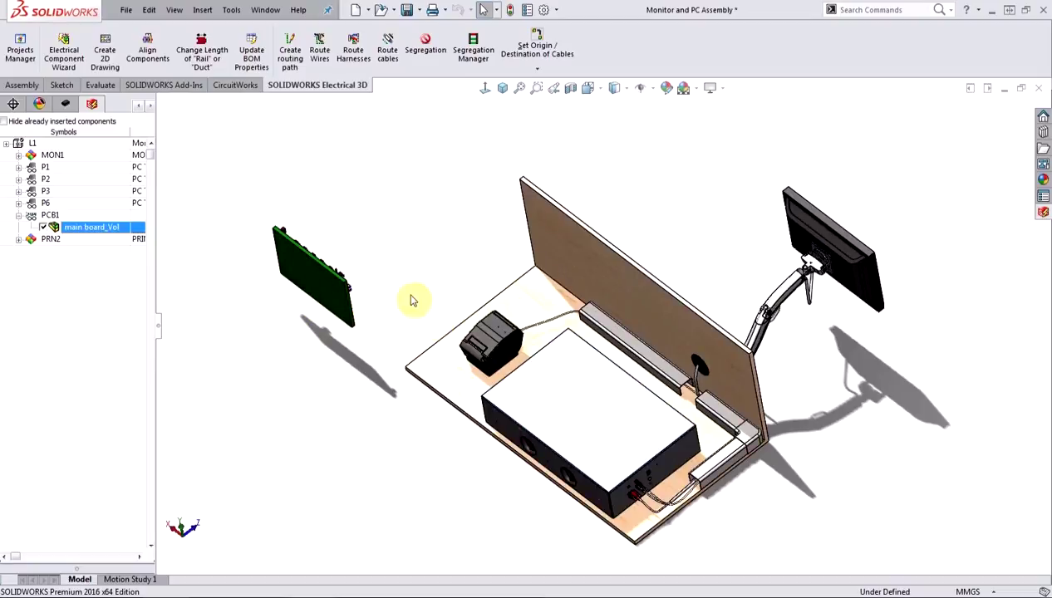
{"action": "scroll", "coordinate": [630, 439], "scroll_direction": "up", "scroll_amount": 3}
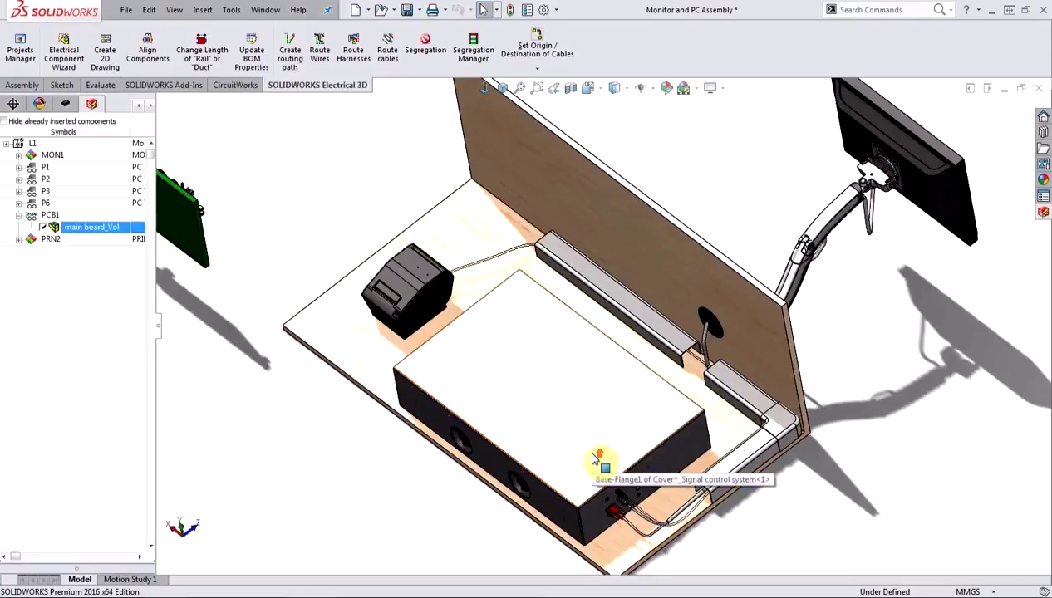
{"action": "scroll", "coordinate": [596, 458], "scroll_direction": "down", "scroll_amount": 2}
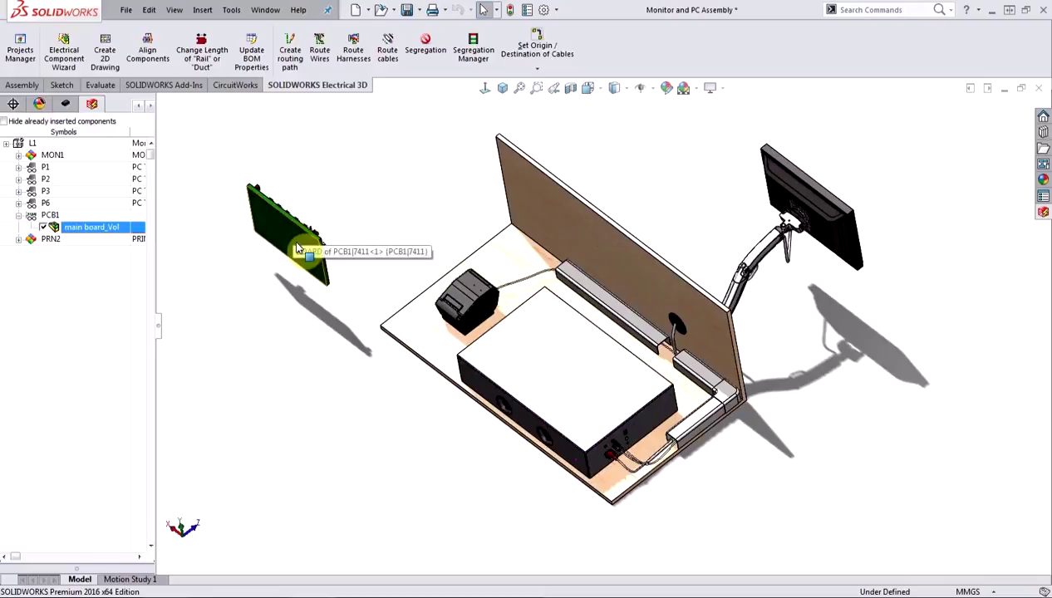